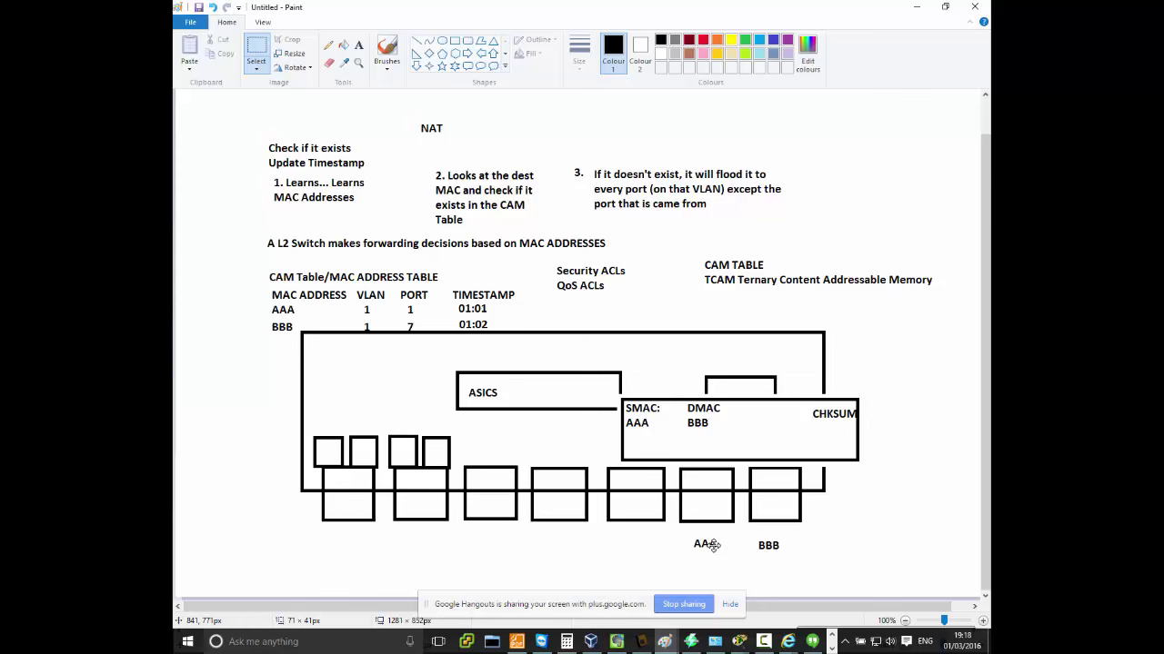
Shift the SMAC/DMAC frame box slightly towards the ASICS box, and draw a line through the AAA row of the MAC address table
left_click_drag(713, 545, 712, 545)
left_click_drag(615, 394, 816, 441)
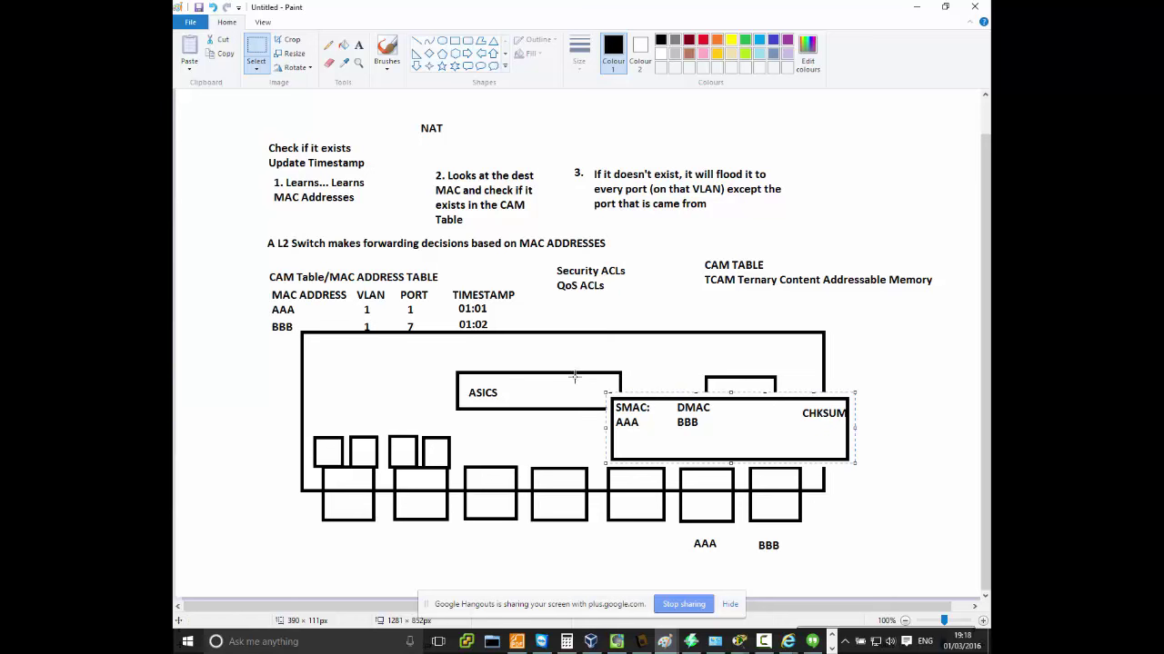
left_click(415, 41)
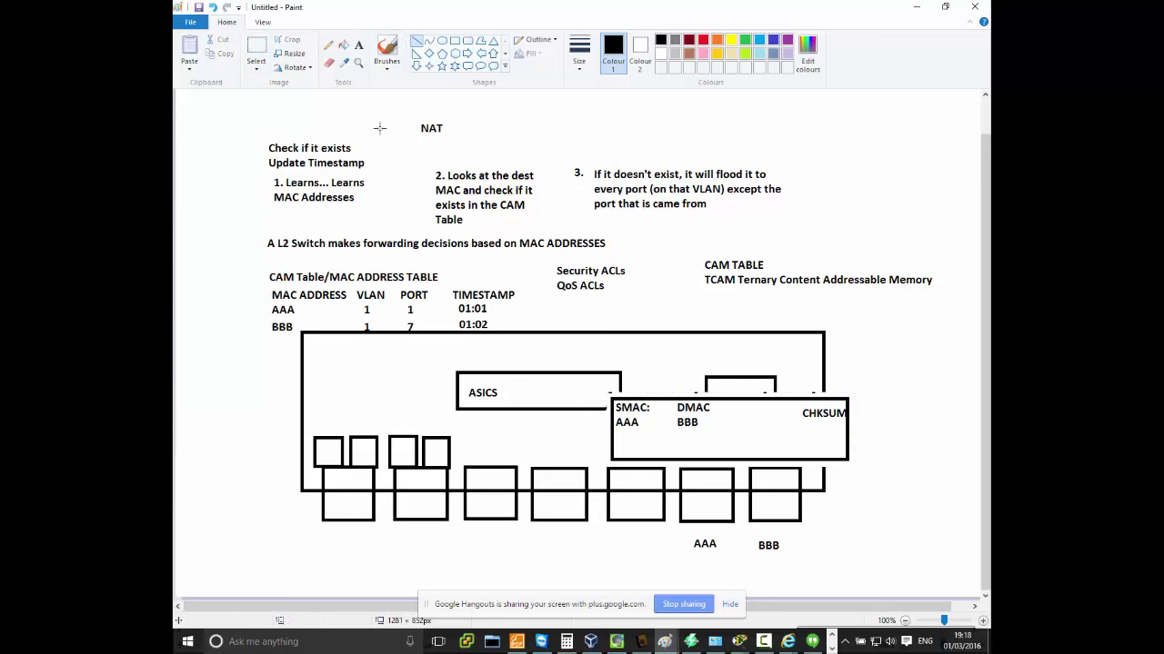
left_click_drag(266, 309, 502, 309)
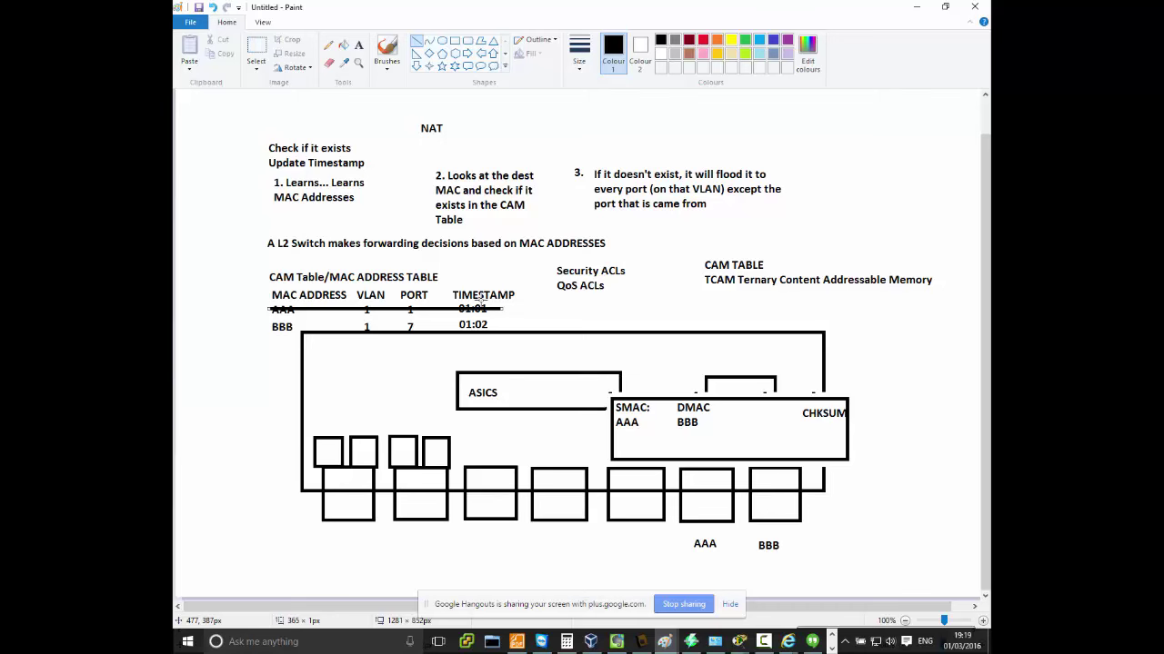
Switch to Switch0 in Cisco Packet Tracer, review its physical view and earlier CLI output, and close its window
mouse_move(737, 645)
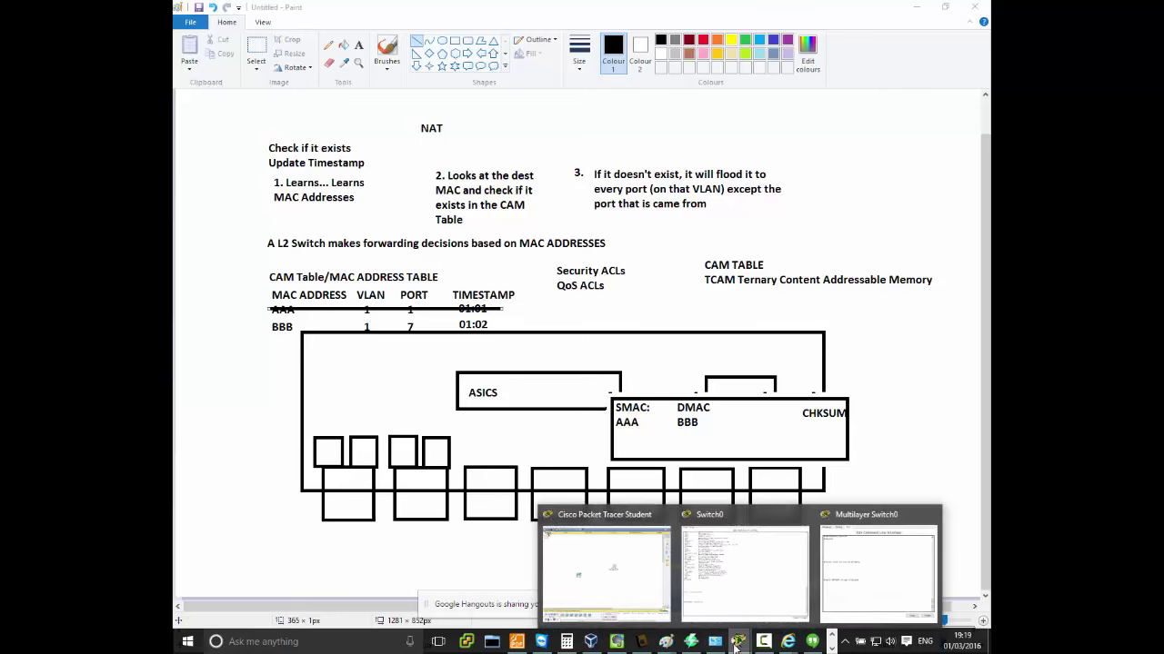
left_click(744, 566)
left_click(196, 22)
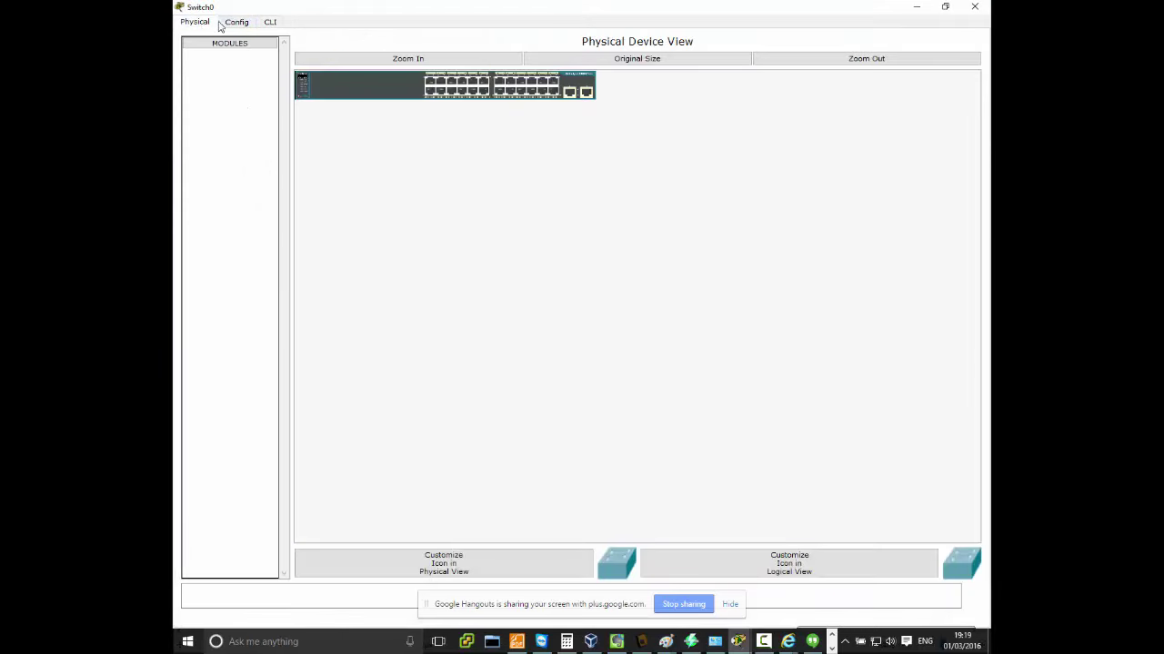
left_click(229, 24)
left_click(265, 23)
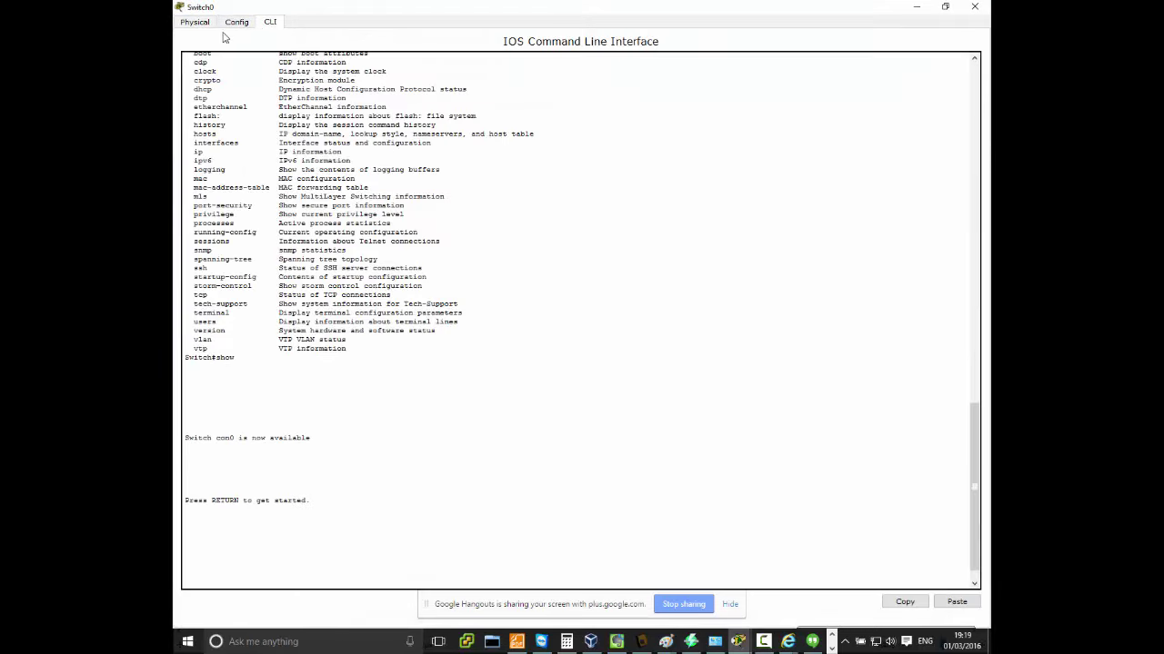
left_click(193, 22)
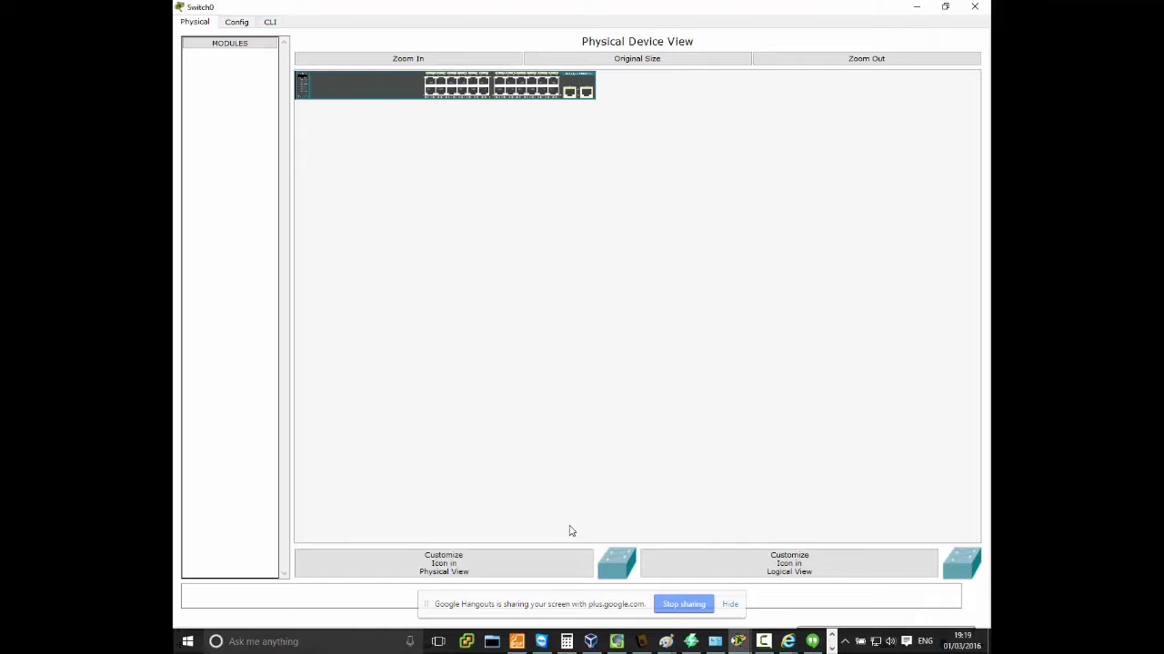
left_click(272, 27)
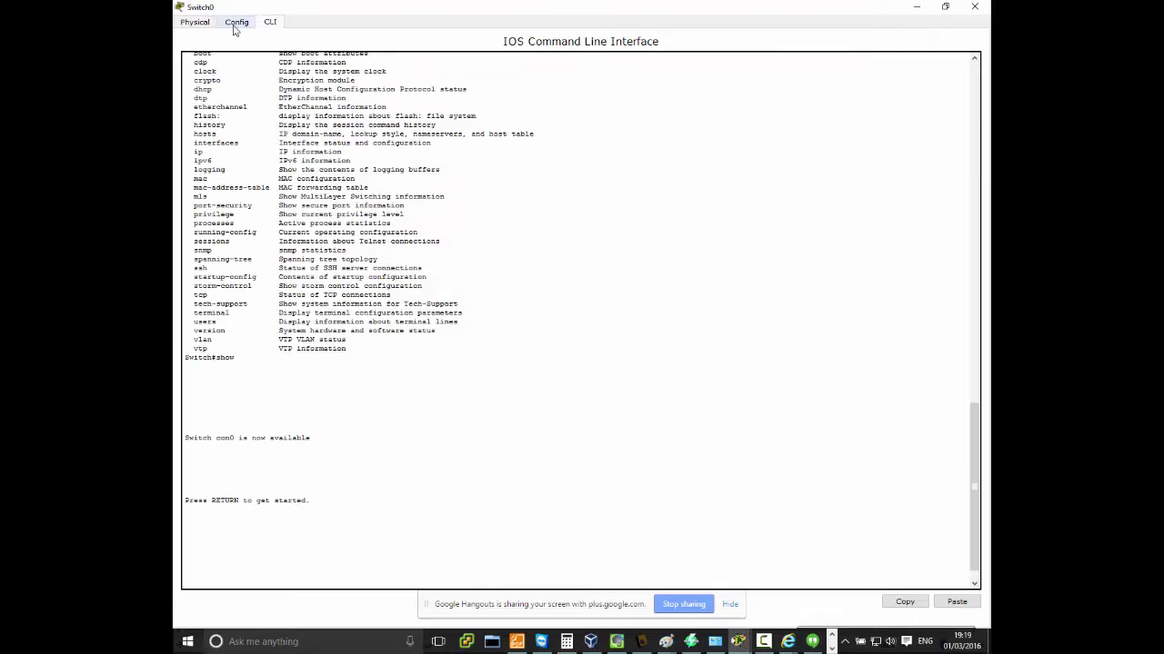
scroll(234, 30, "up", 15)
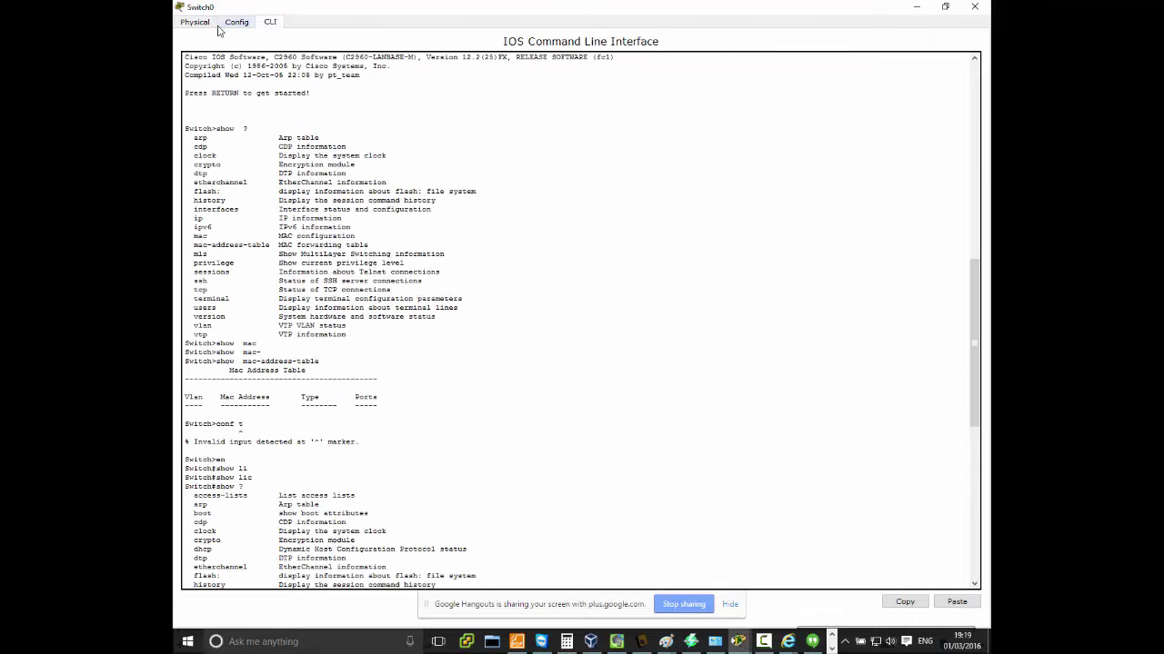
left_click(975, 6)
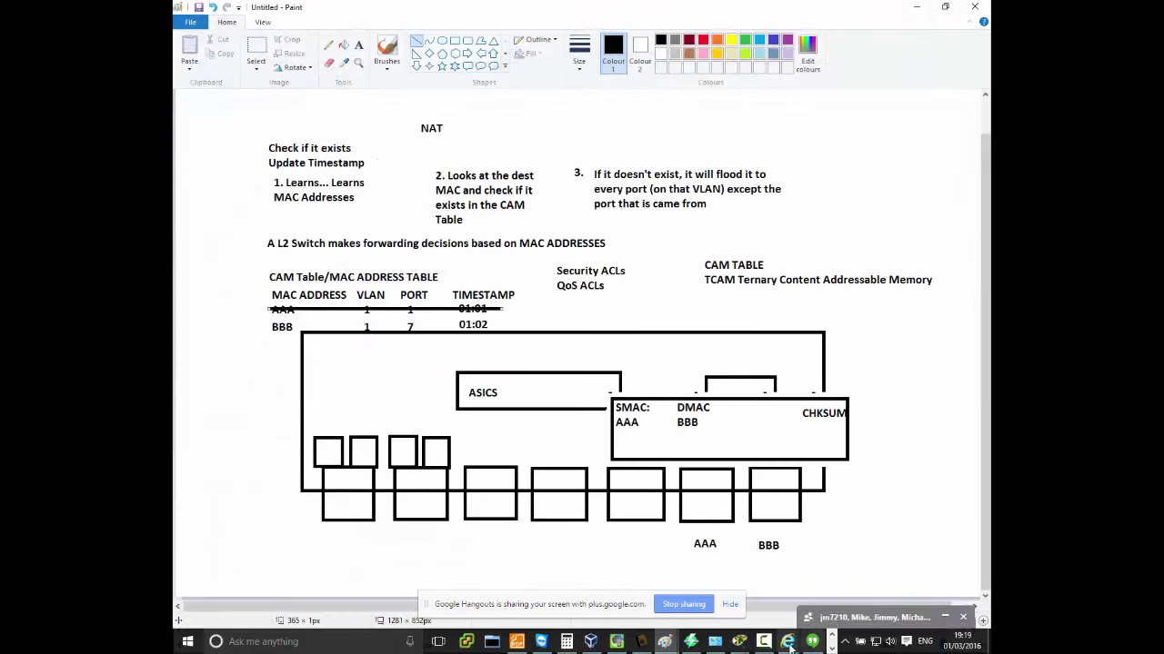
Switch to the Cisco Packet Tracer workspace and set the CLI font size to 16 in the preferences
mouse_move(738, 642)
left_click(675, 564)
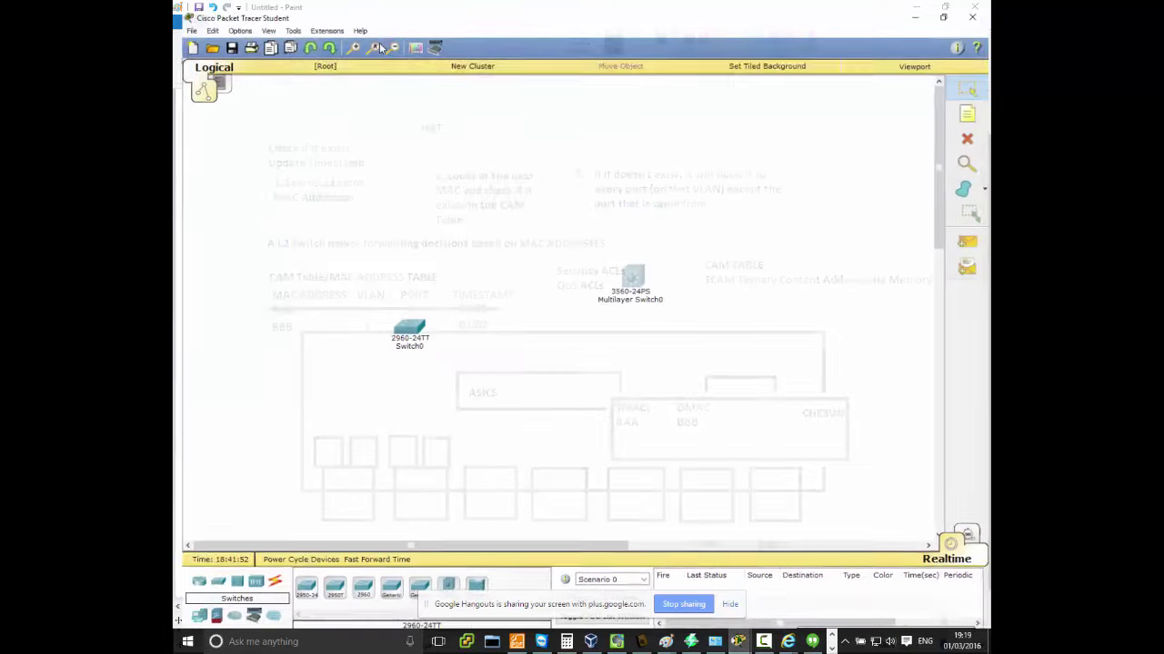
left_click(260, 20)
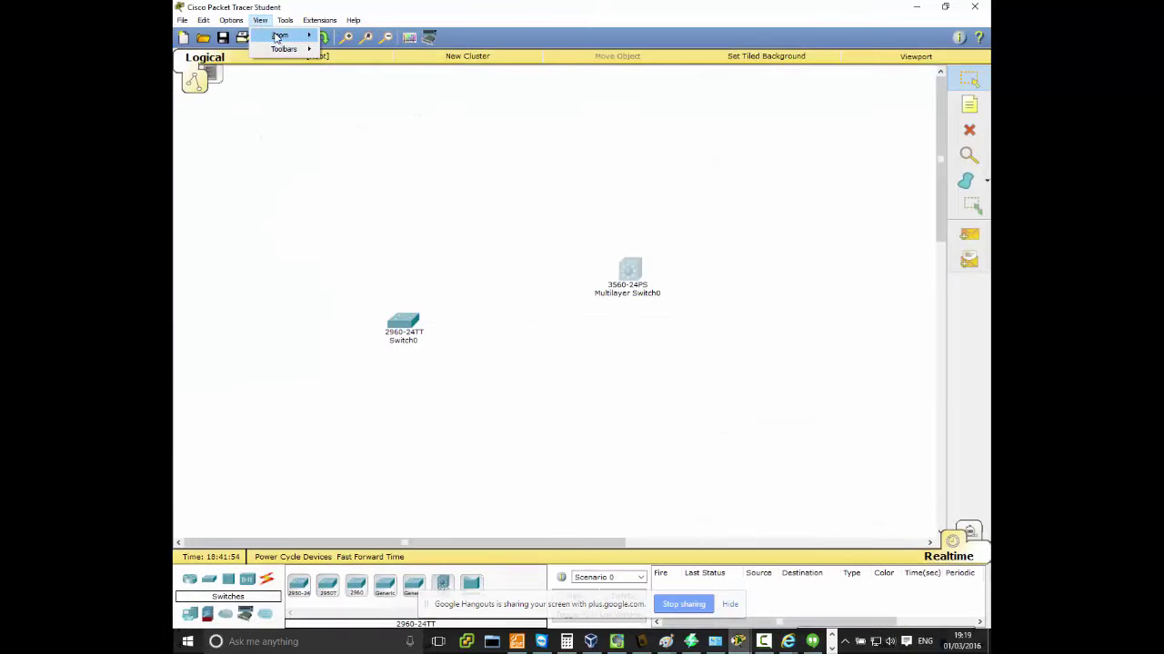
key("Escape")
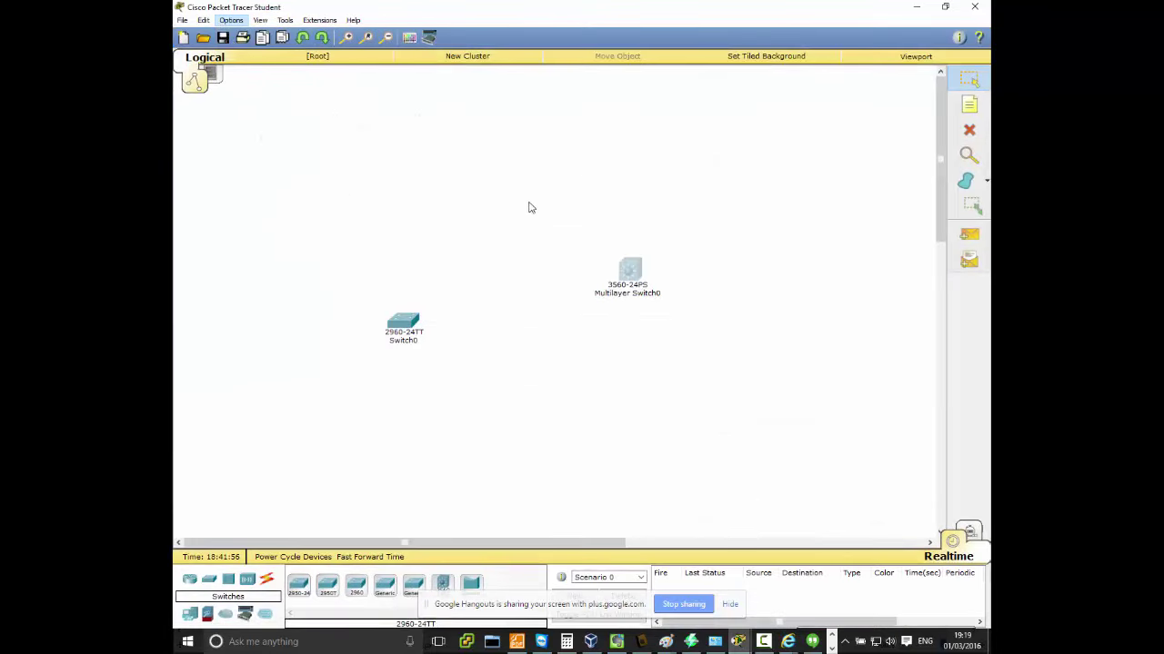
key("ctrl+r")
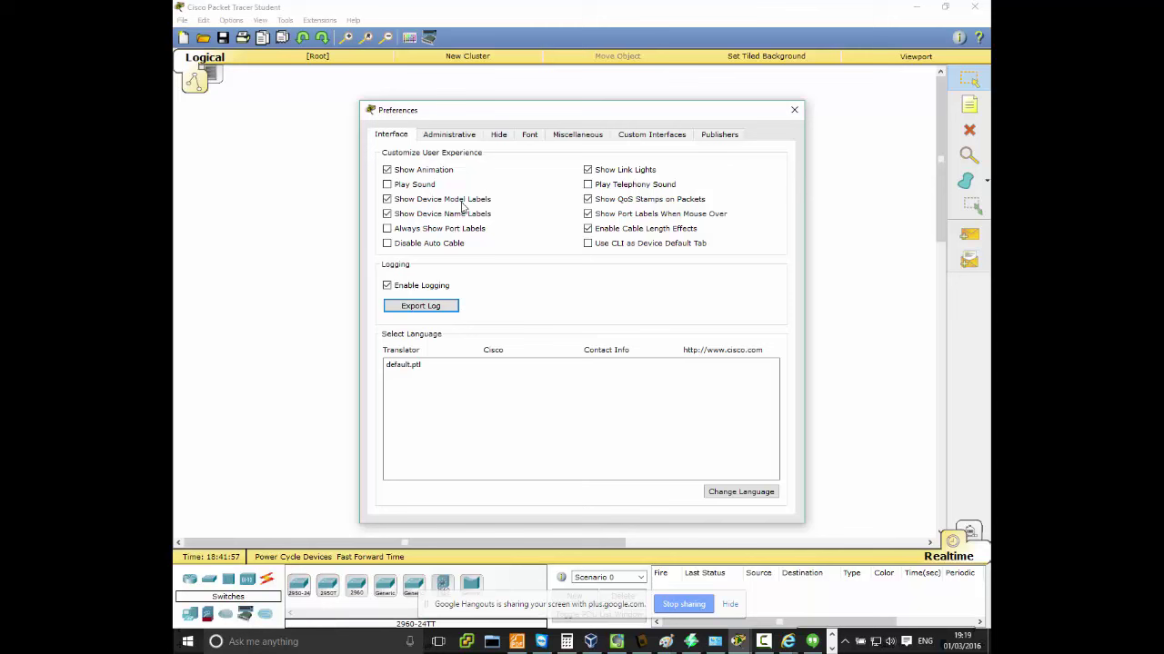
left_click(470, 141)
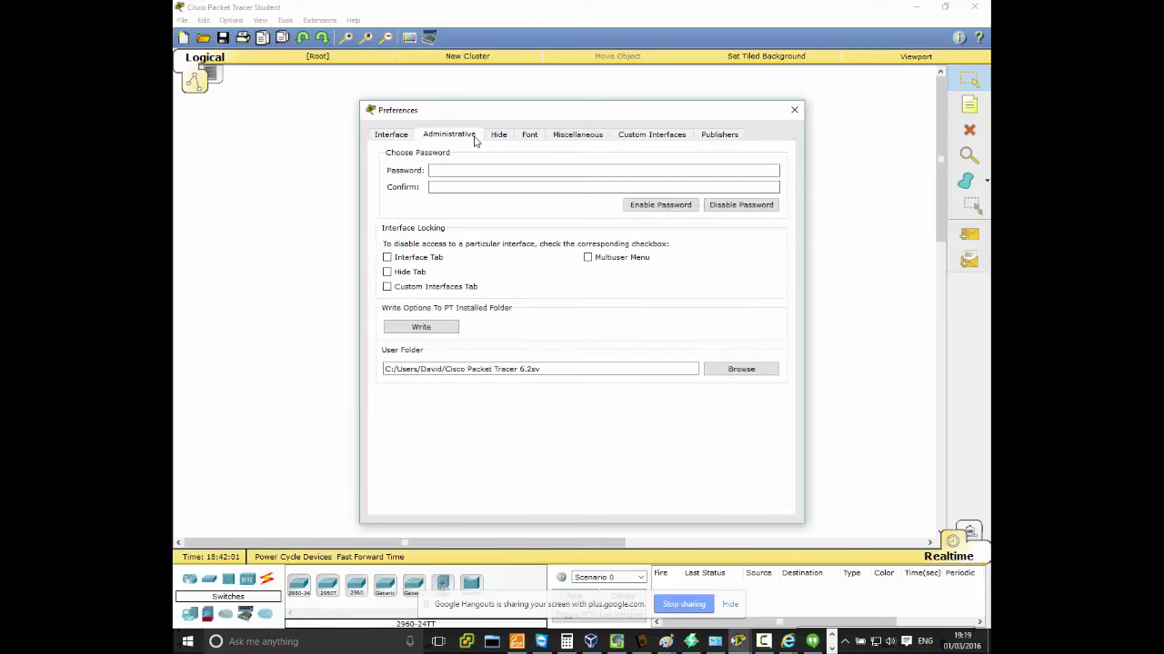
left_click(528, 138)
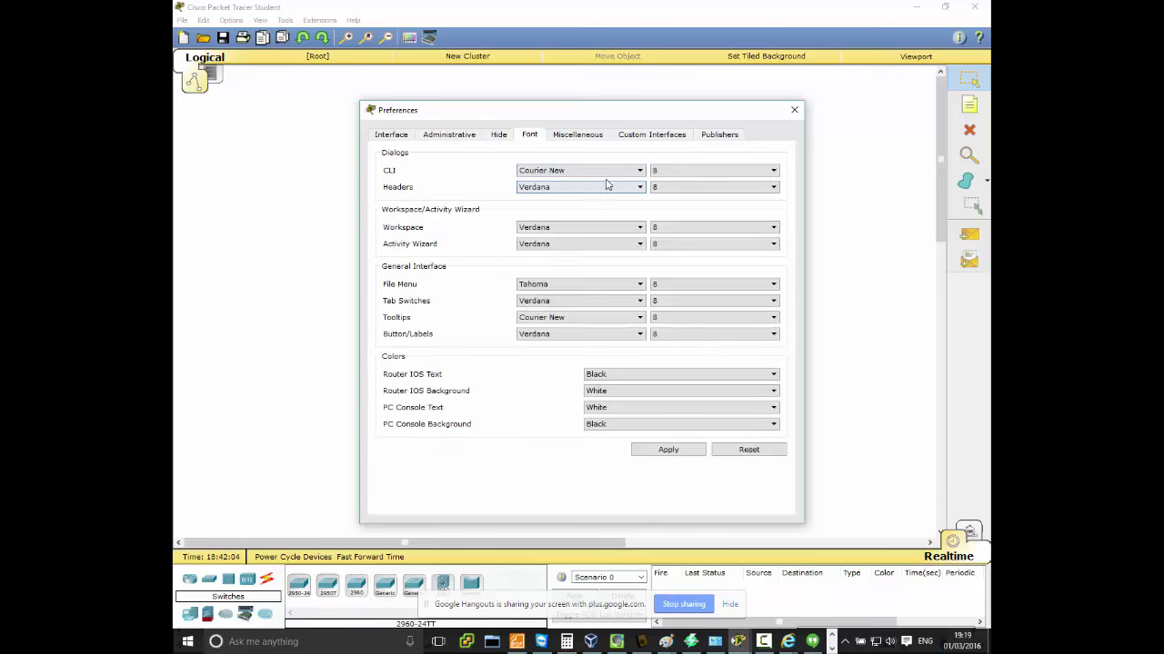
left_click(690, 175)
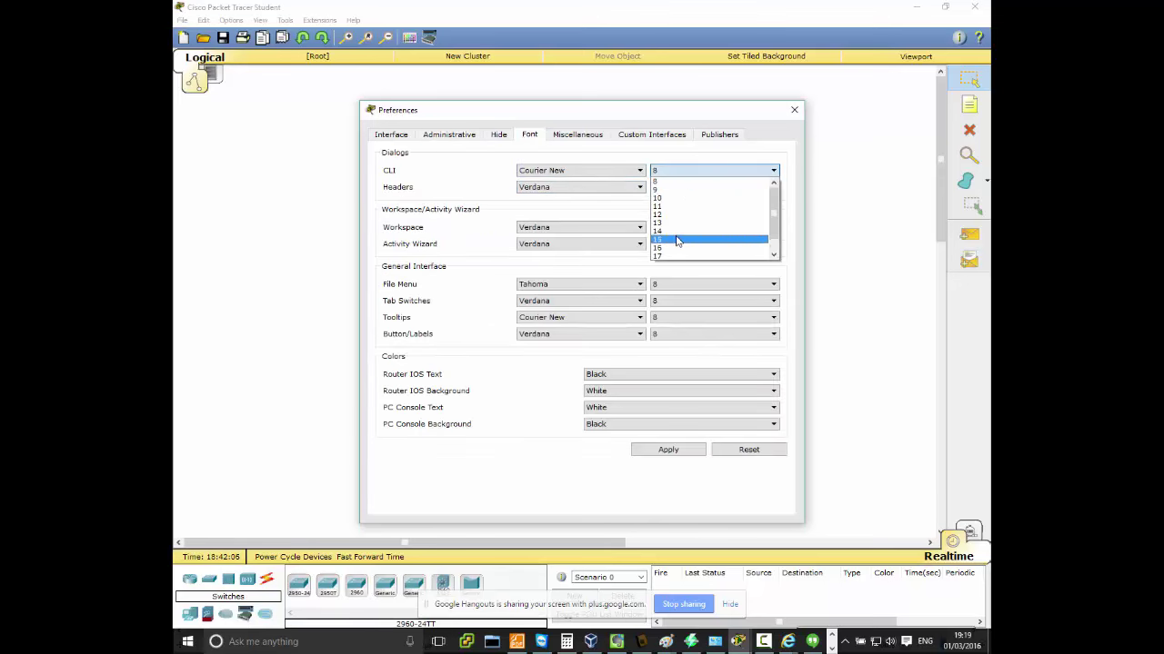
left_click(678, 248)
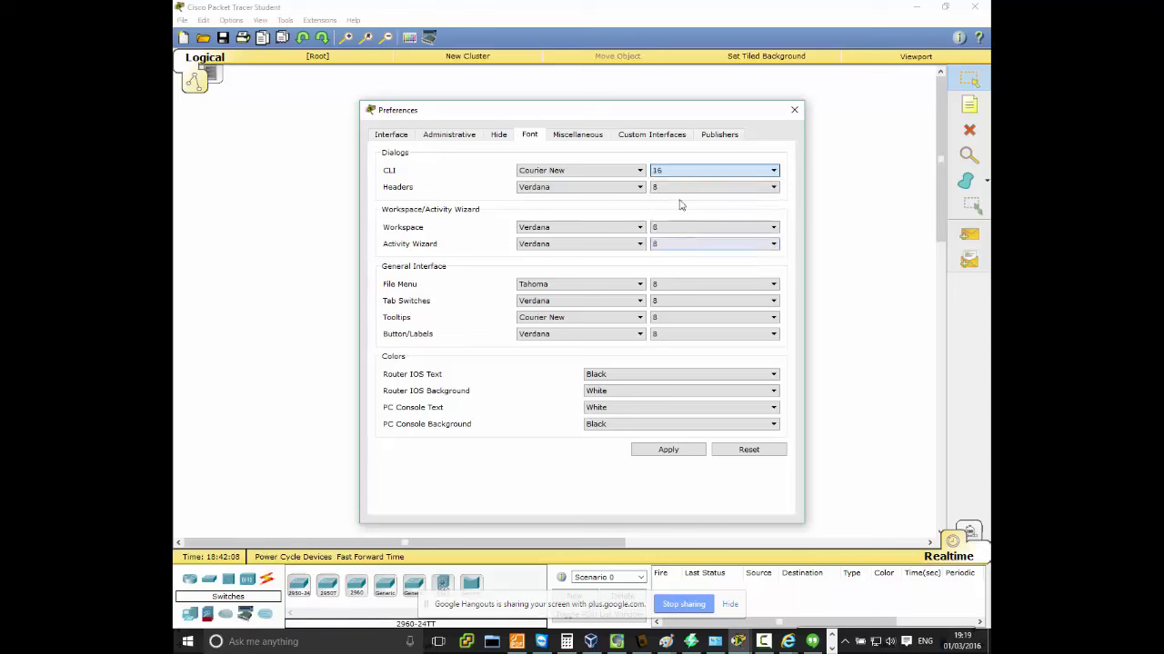
left_click(673, 451)
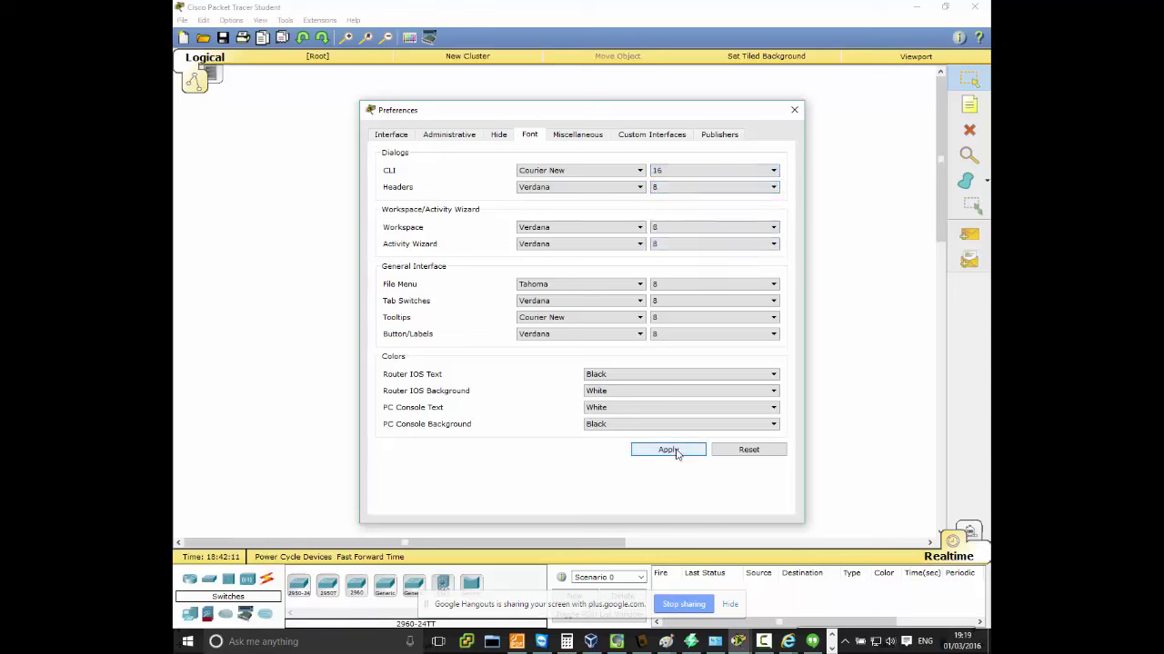
left_click(793, 111)
Open the command line of the 2960 switch Switch0 and enter privileged mode with en
left_click(403, 322)
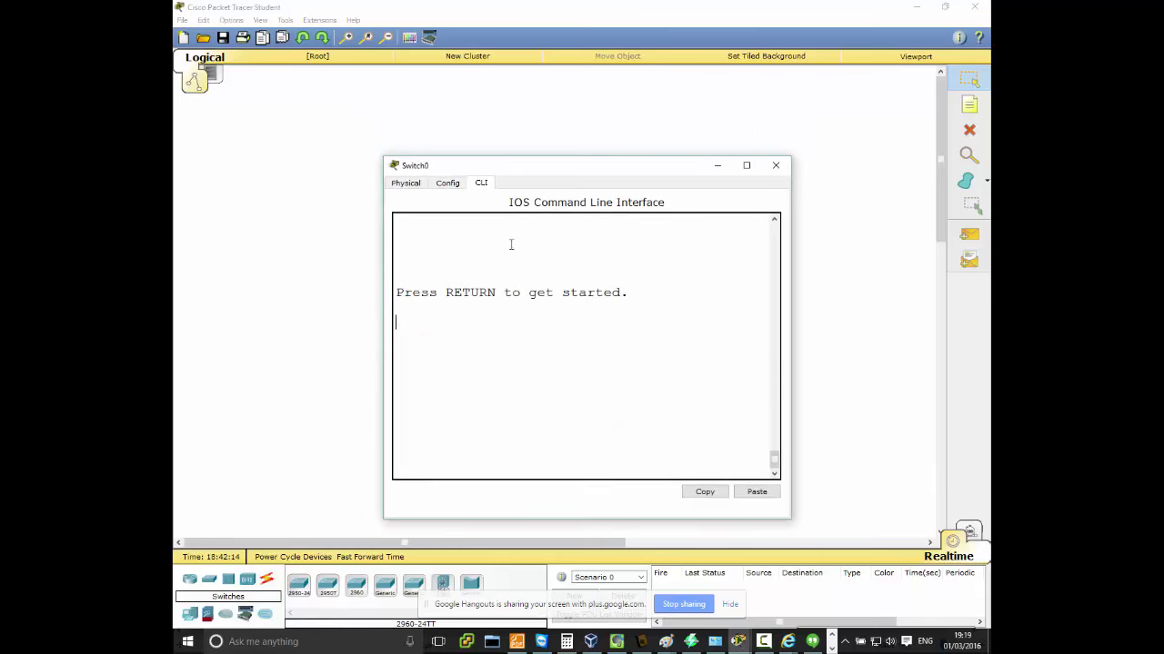
left_click_drag(558, 171, 478, 109)
key("Return")
key("Return")
key("Return")
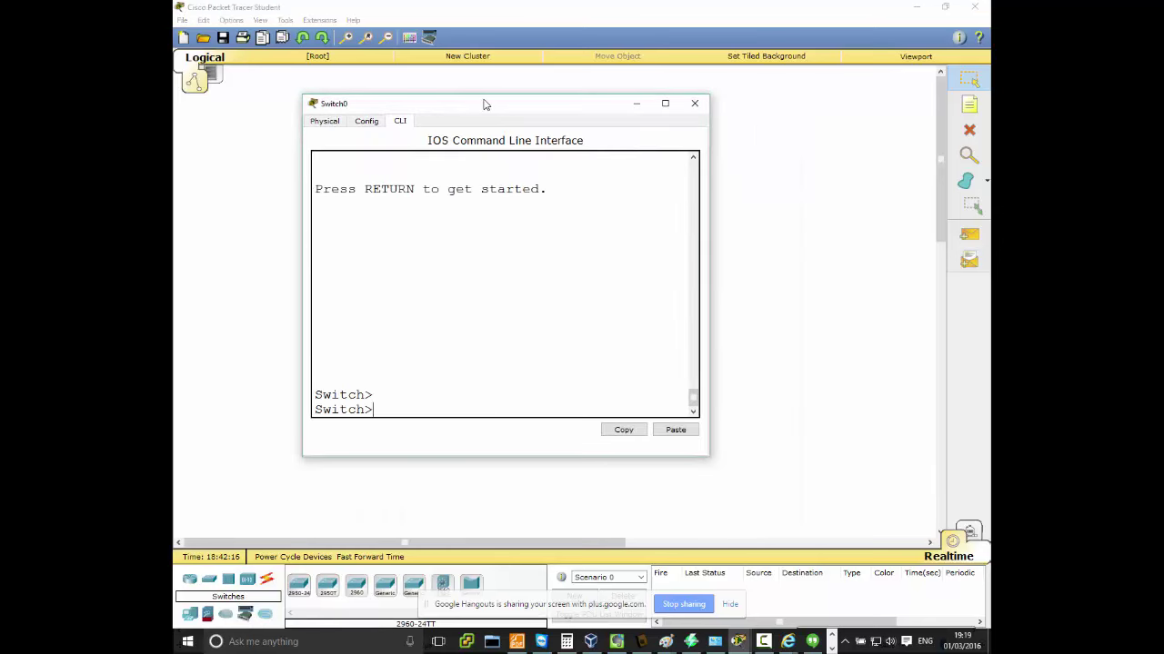
type("en")
key("Return")
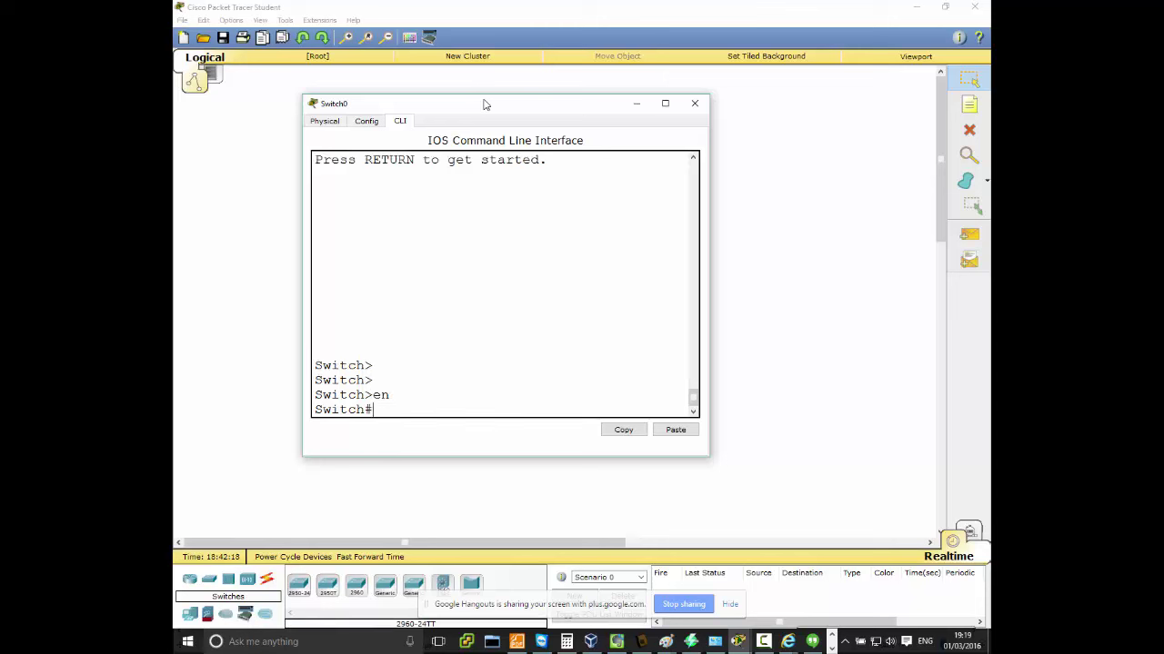
type("conf t")
key("Return")
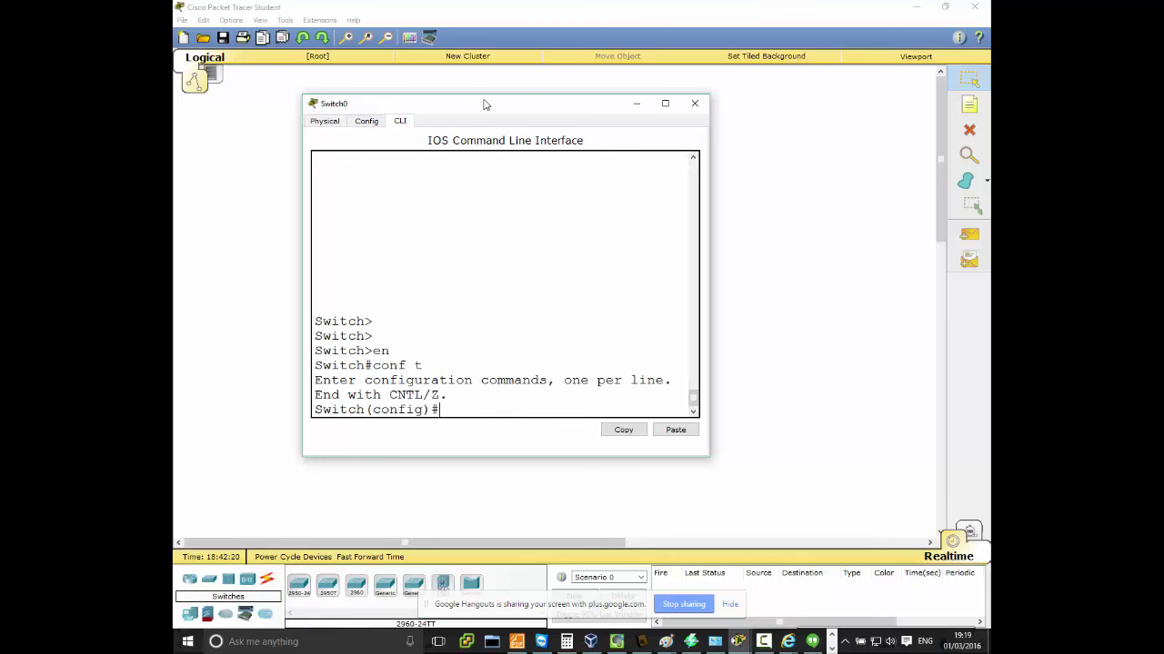
type("show")
key("BackSpace")
key("BackSpace")
key("BackSpace")
key("BackSpace")
type("exit")
key("Return")
key("Return")
key("Return")
key("Return")
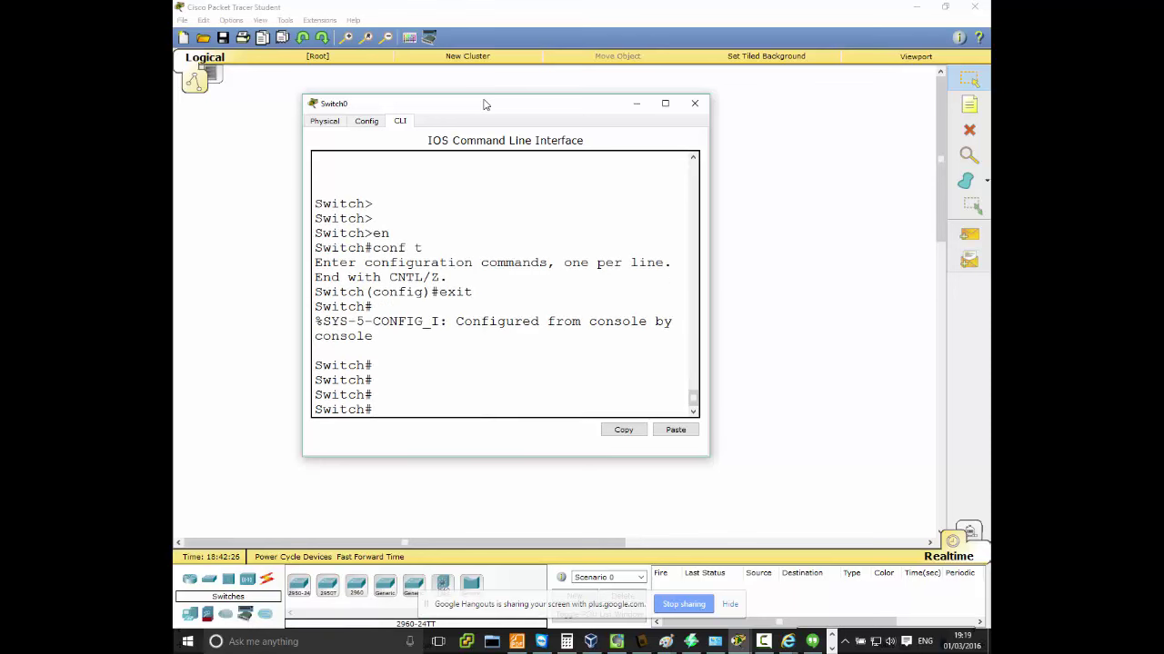
Display Switch0's MAC address table with show mac-address-table and widen the CLI window
type("show mac")
key("Tab")
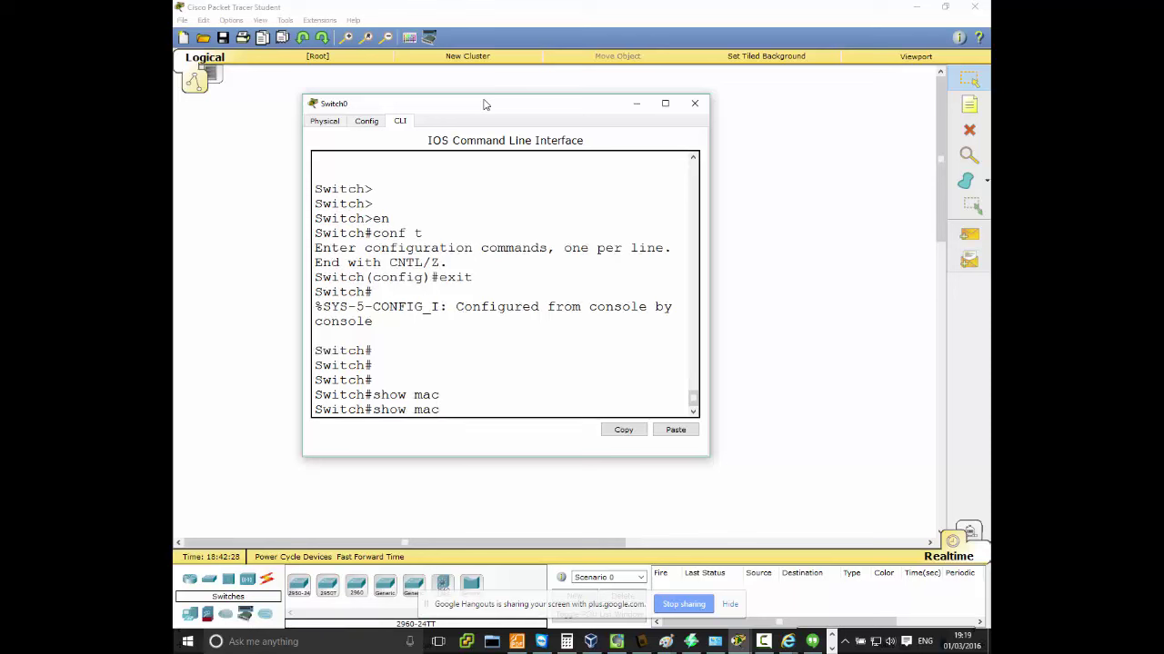
type("-")
key("Tab")
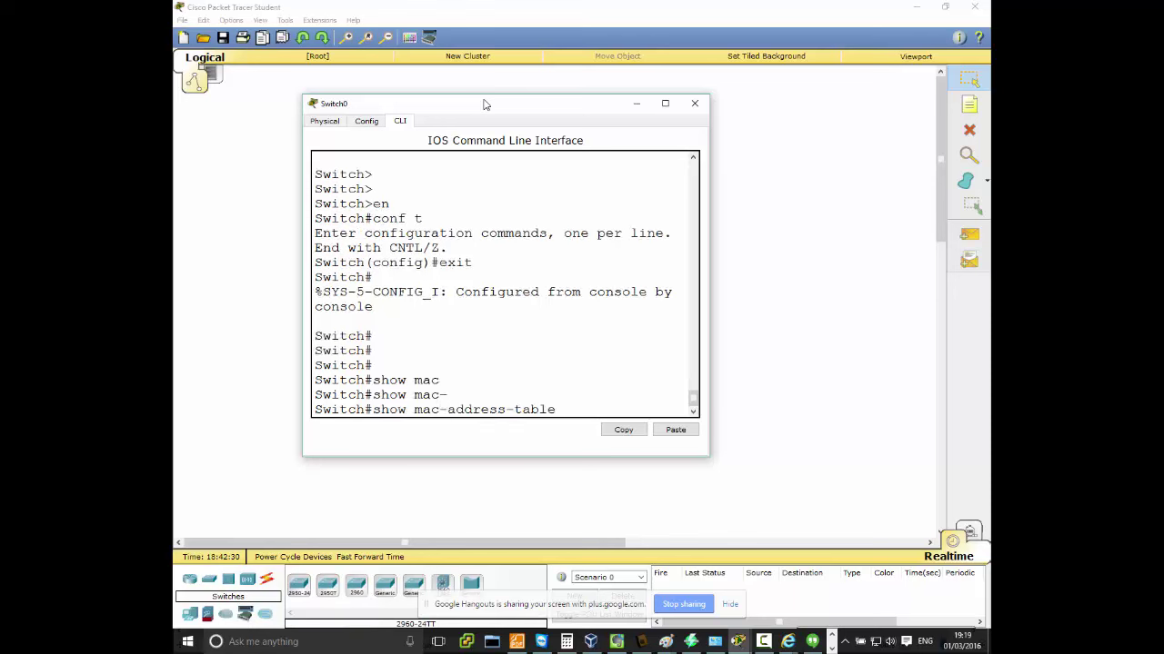
key("Return")
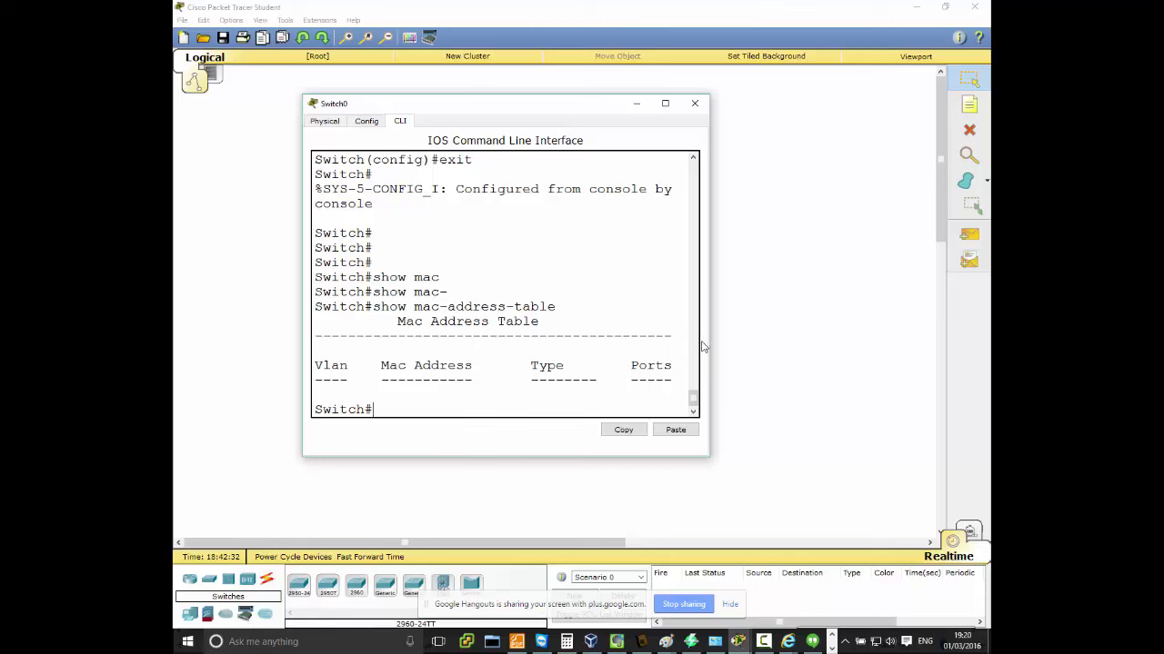
left_click_drag(710, 344, 883, 329)
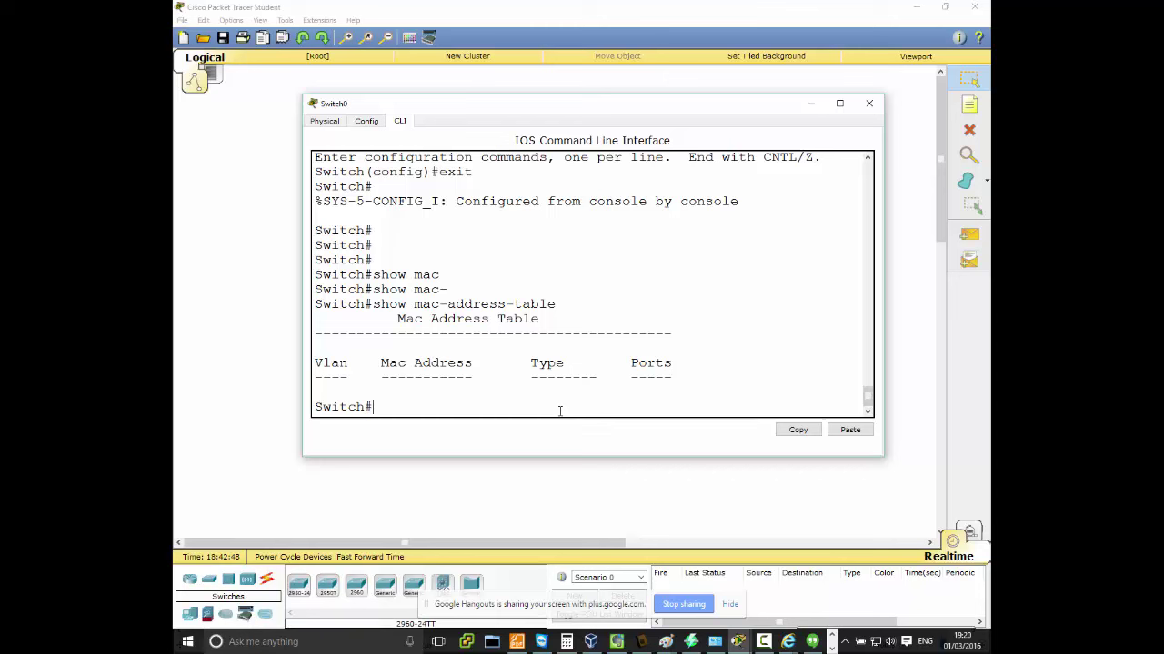
Enter global configuration mode with conf t and list the available options of the mac-address-table command
type("onf t")
key("Return")
type("mac add")
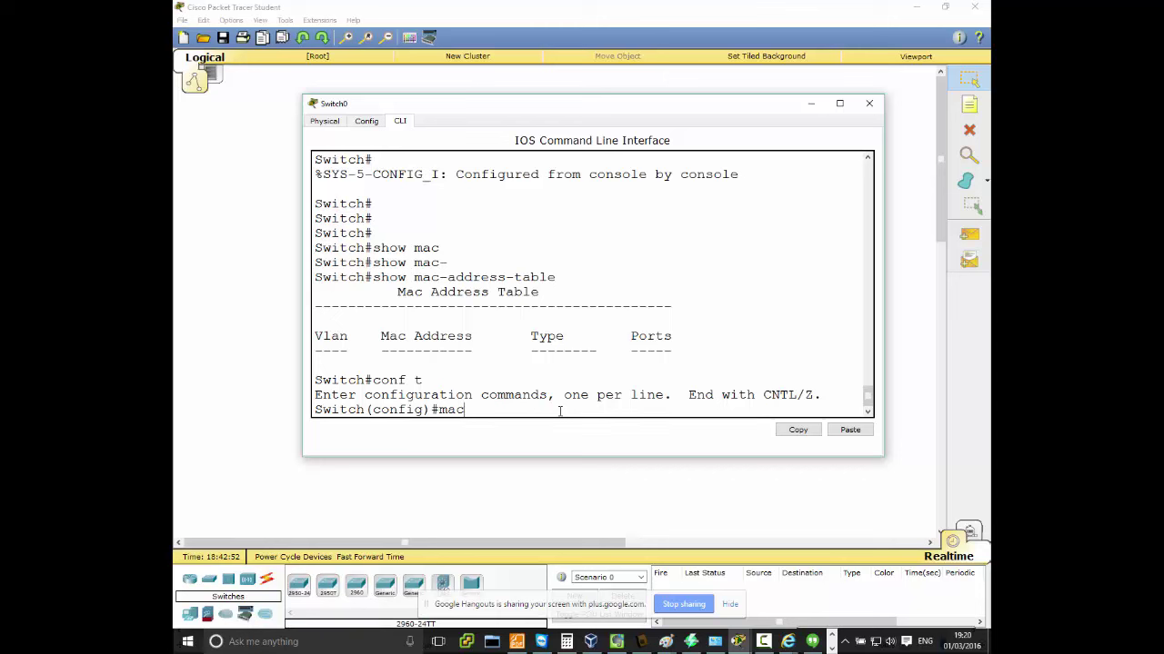
key("BackSpace")
key("BackSpace")
key("BackSpace")
type("a")
key("Tab")
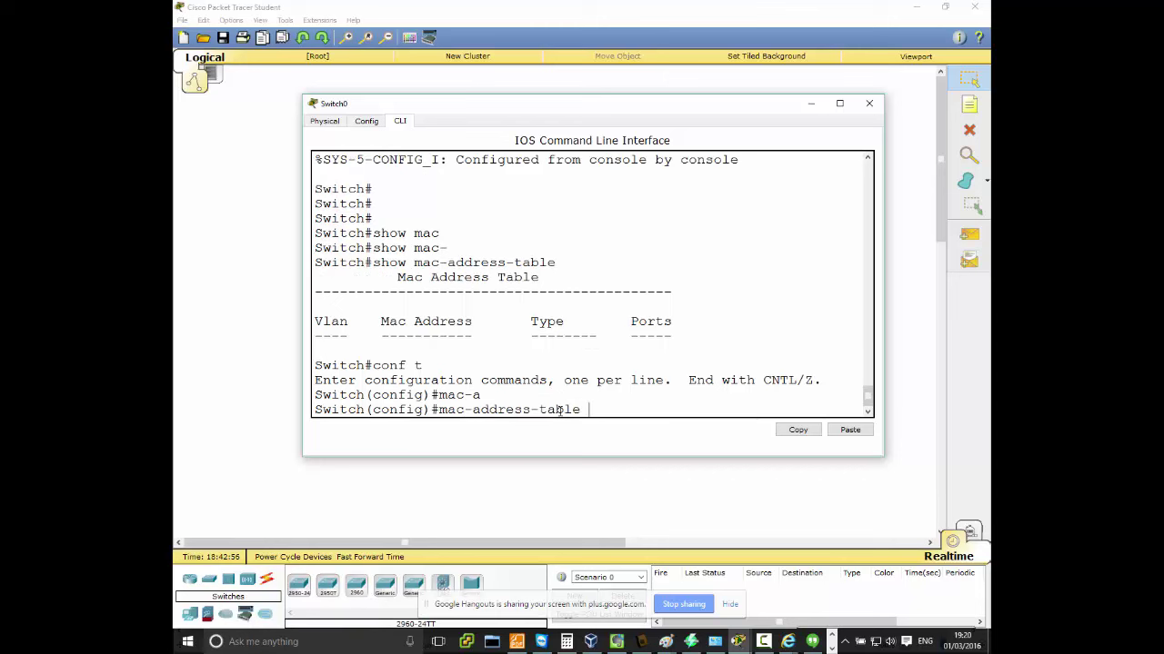
type("?")
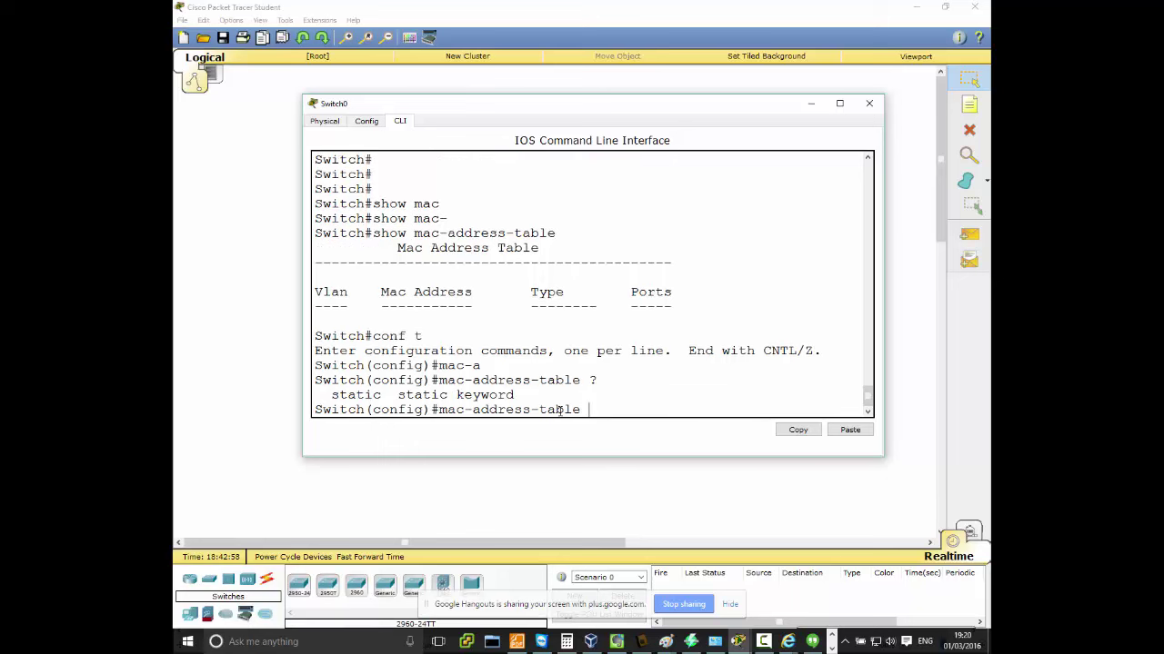
Explore the mac-address-table static syntax using 1111.1111.1111 and vlan 2 up to the interface keyword, then review the MAC table columns
type("stat")
key("Tab")
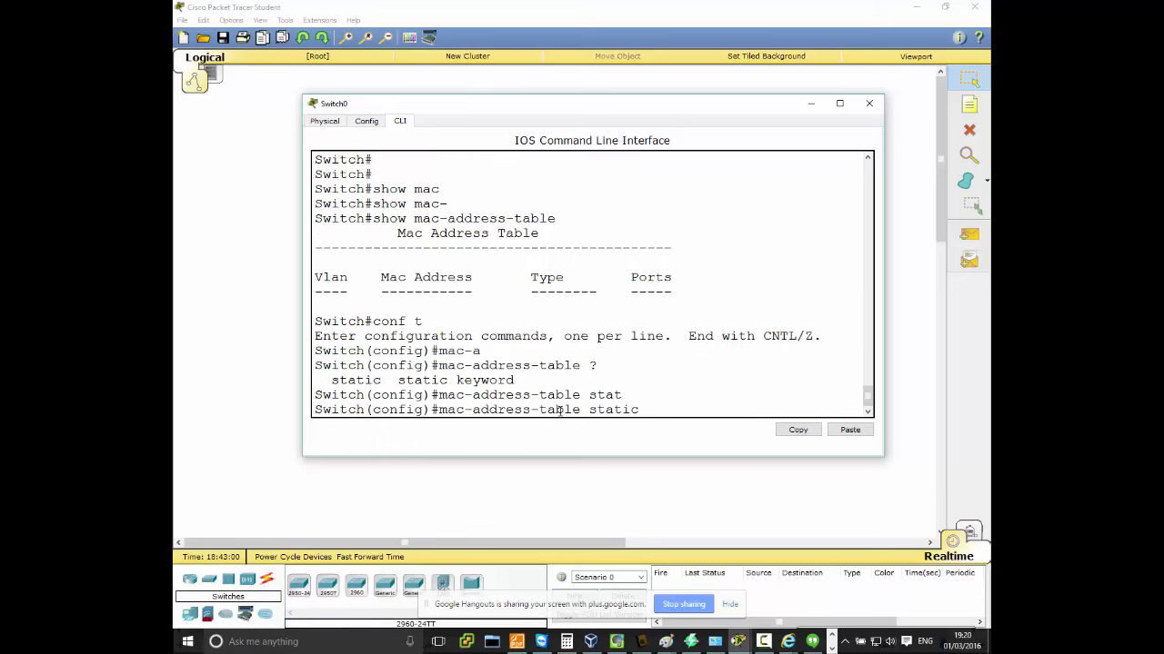
type("?")
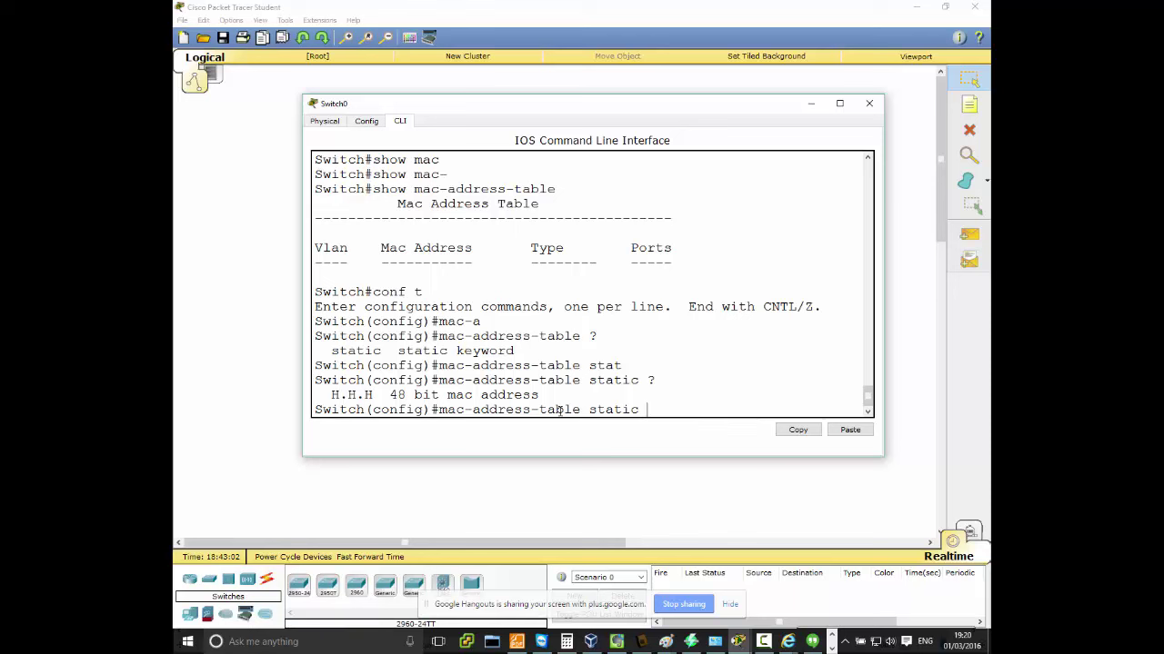
type("1111.1111.1111")
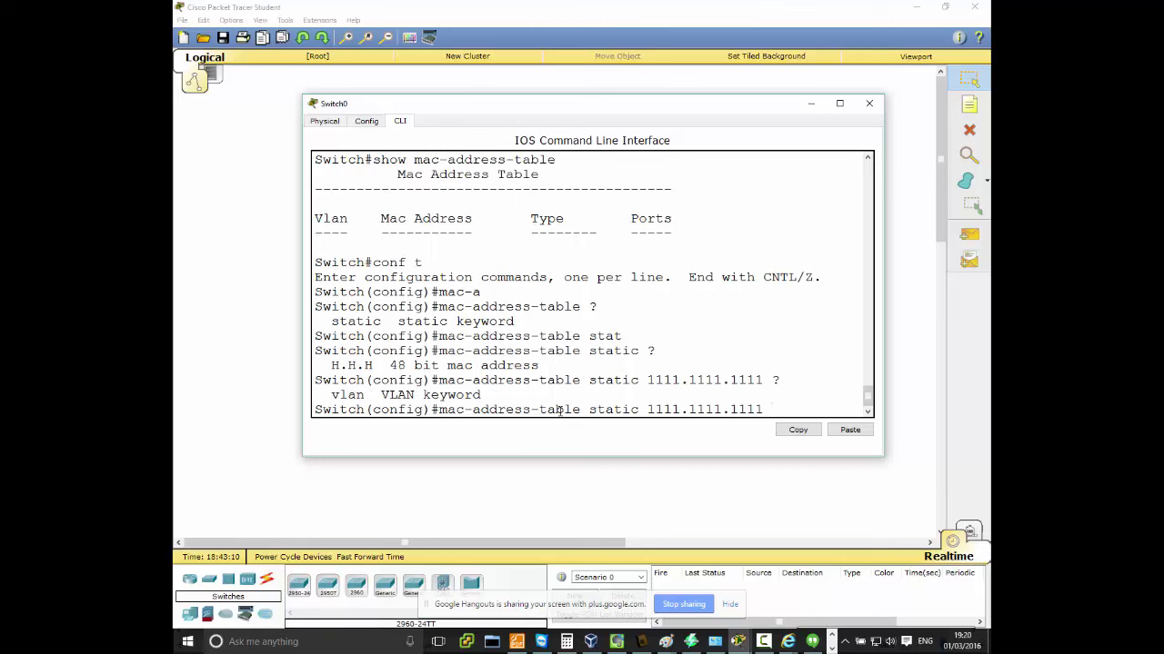
type(" ?vlan 2 ?")
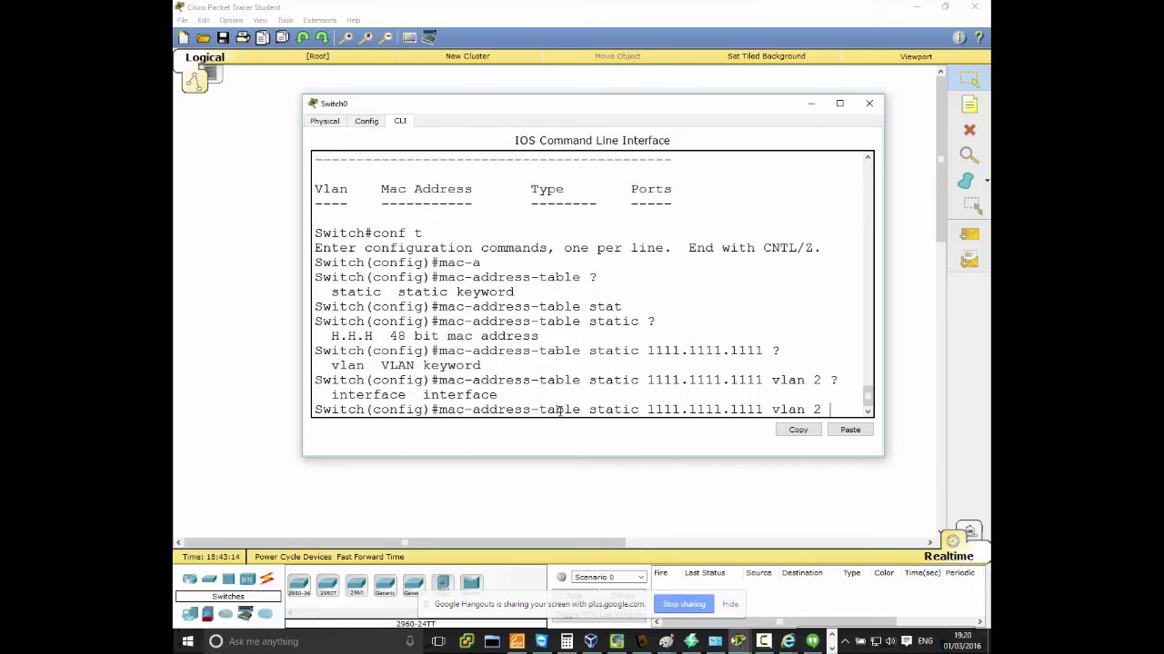
type("inte")
key("Tab")
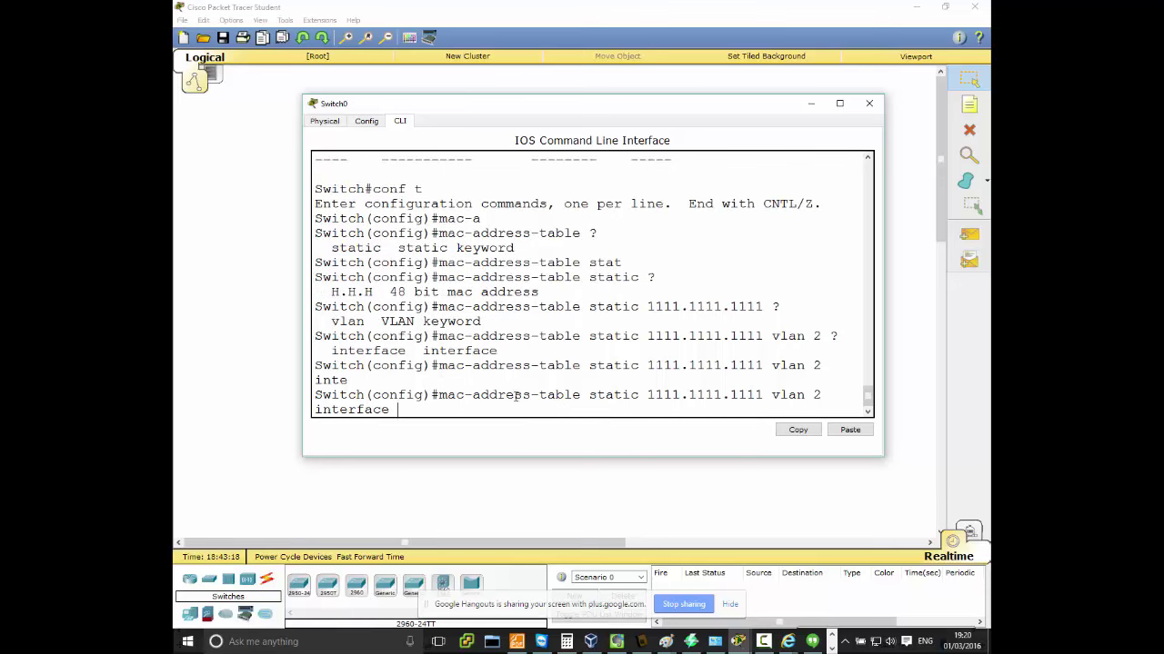
scroll(364, 288, "up", 2)
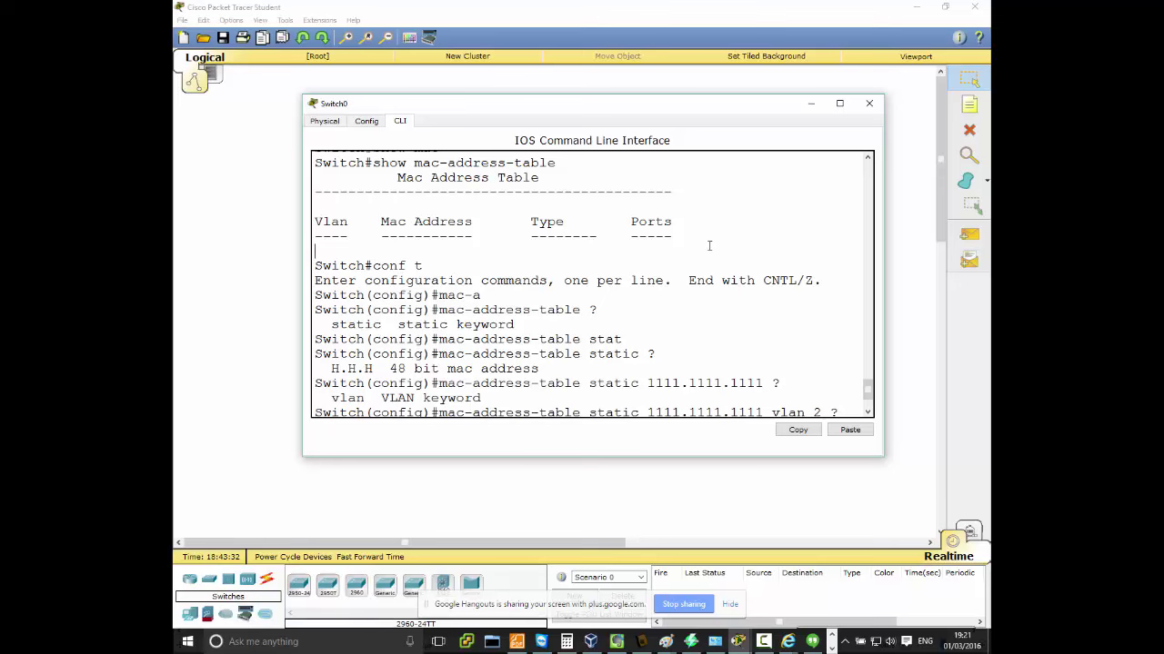
mouse_move(720, 107)
left_mouse_down()
mouse_move(709, 174)
mouse_move(730, 95)
left_mouse_up()
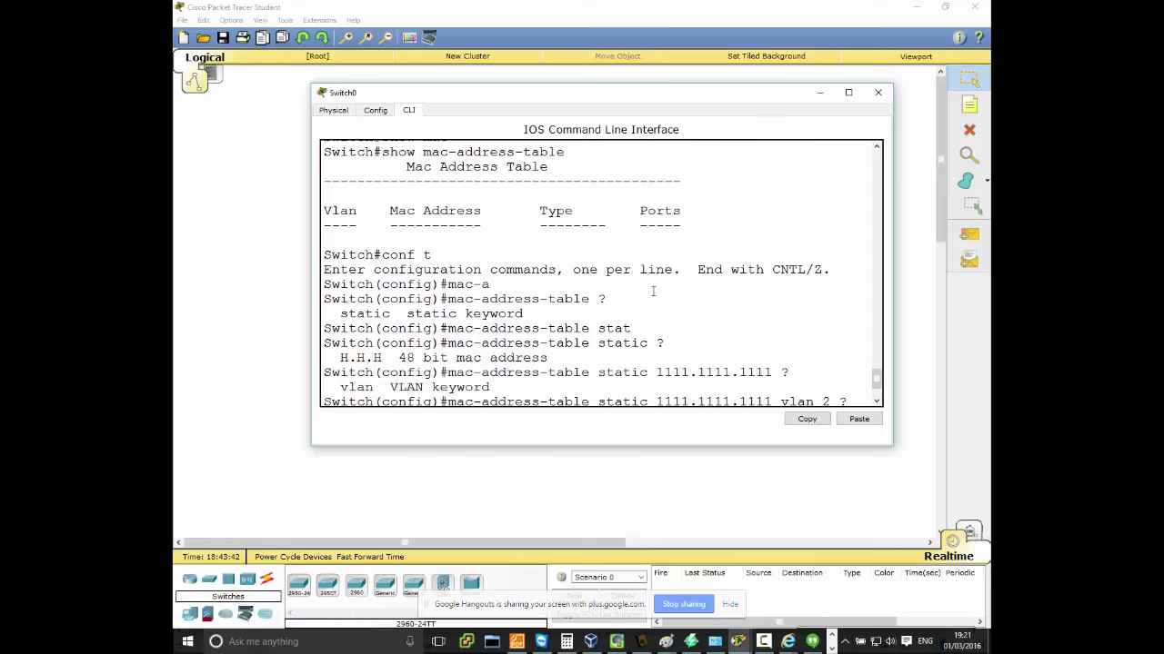
scroll(878, 405, "down", 2)
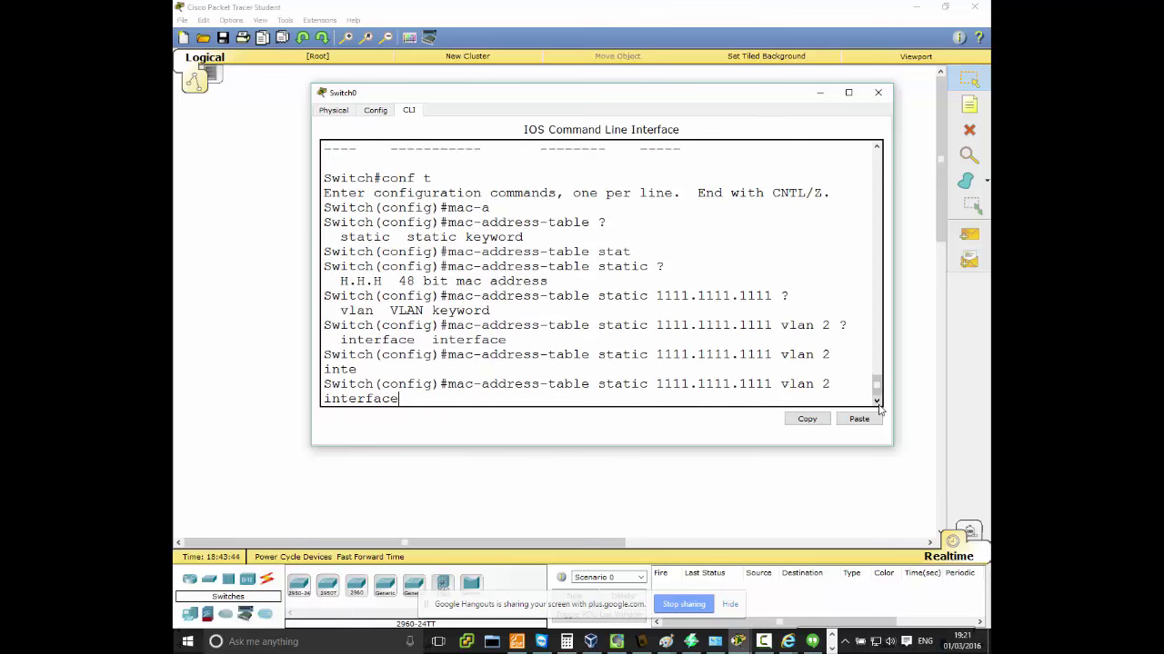
Cut the unexecuted static entry back to mac-address-table and list that command's available options again
key("BackSpace")
key("BackSpace")
key("BackSpace")
key("BackSpace")
key("BackSpace")
key("BackSpace")
key("BackSpace")
key("BackSpace")
key("BackSpace")
key("BackSpace")
key("BackSpace")
key("BackSpace")
key("BackSpace")
key("BackSpace")
key("BackSpace")
key("BackSpace")
key("BackSpace")
key("BackSpace")
key("BackSpace")
key("BackSpace")
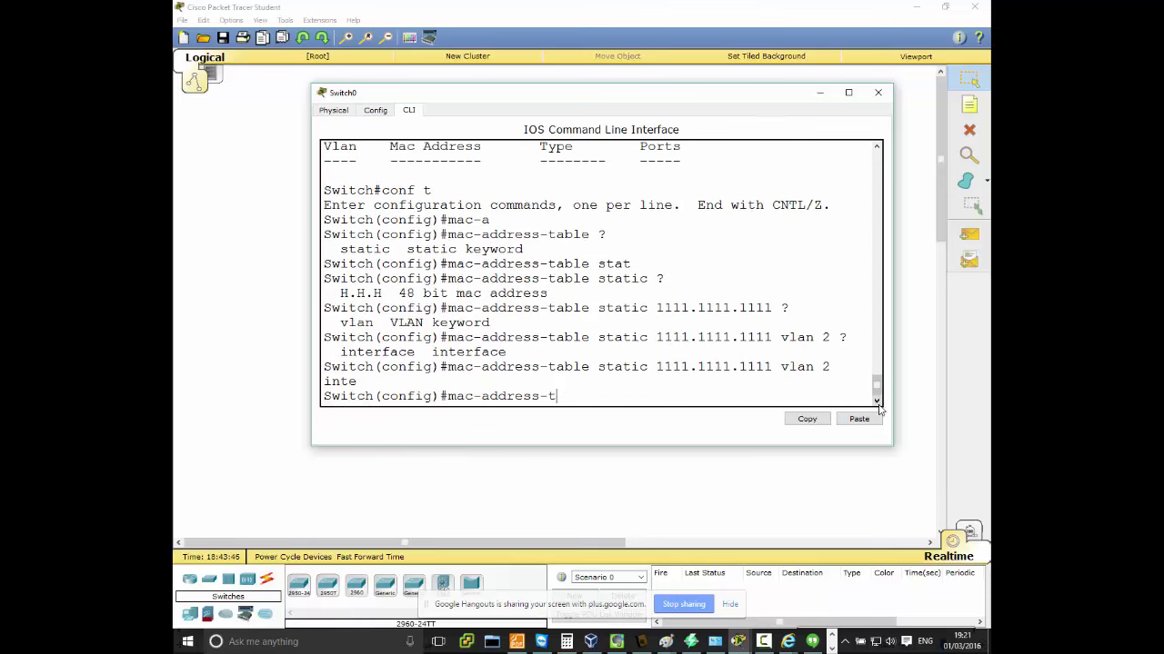
type("a")
key("Tab")
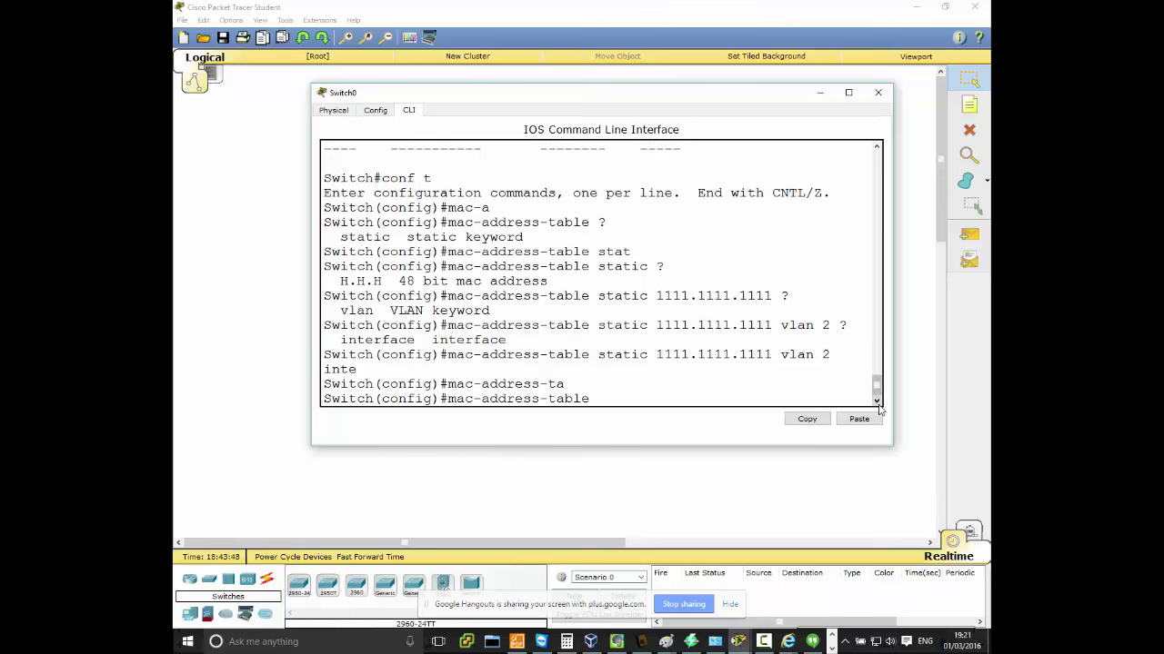
type("?")
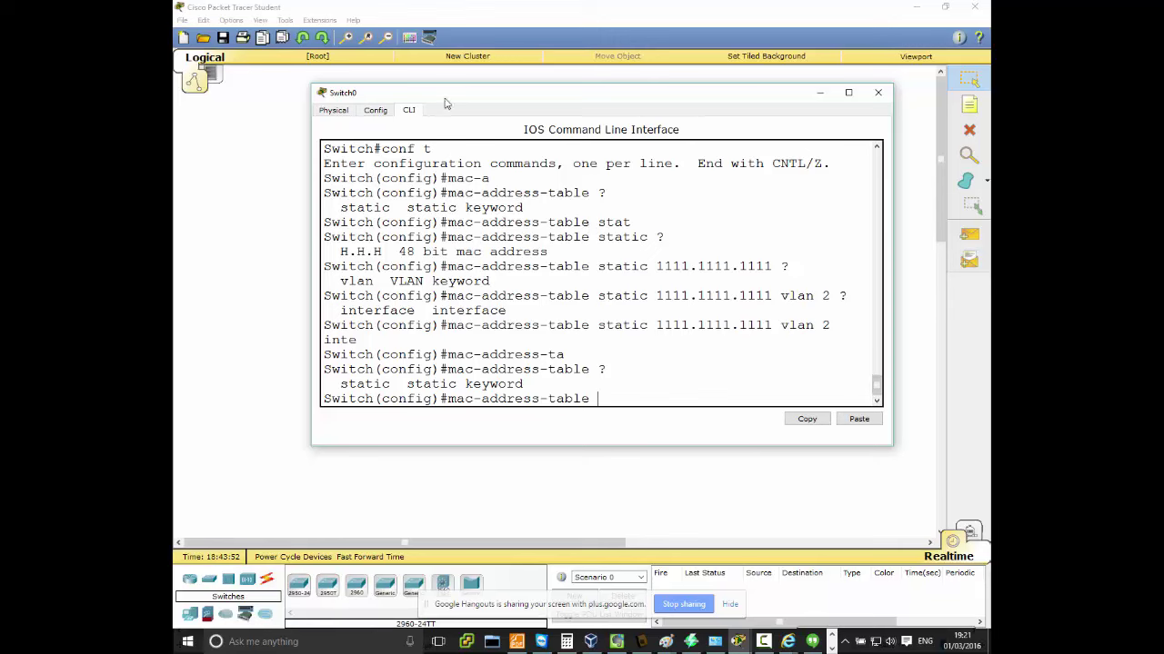
Try to complete the mac-address-table command with an option starting with agi, and clear the command line
left_click_drag(444, 101, 375, 121)
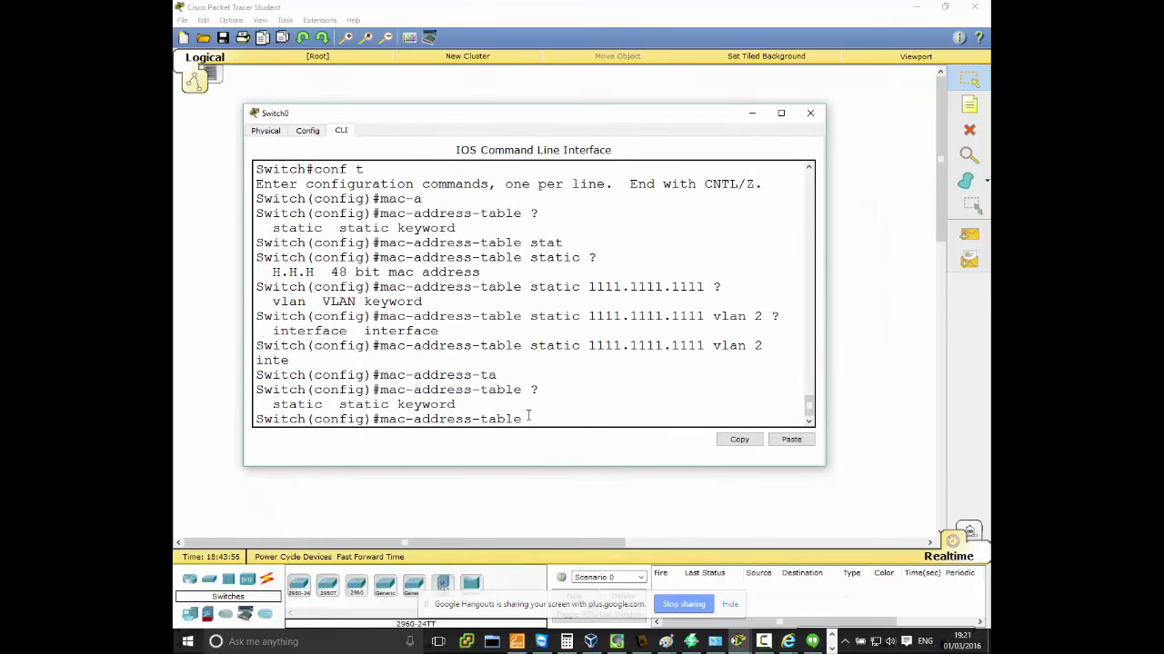
type("ag")
key("Tab")
type("i")
key("Tab")
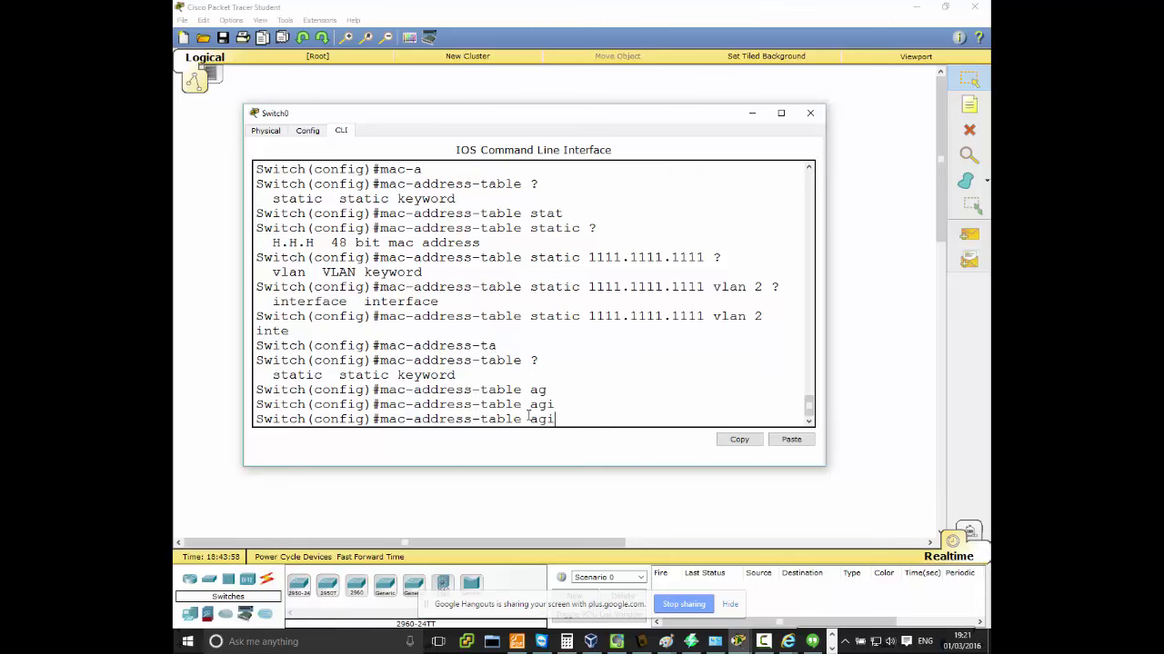
key("BackSpace")
key("BackSpace")
key("BackSpace")
key("BackSpace")
key("BackSpace")
key("BackSpace")
key("BackSpace")
key("BackSpace")
key("BackSpace")
key("BackSpace")
key("BackSpace")
key("BackSpace")
key("BackSpace")
key("BackSpace")
key("BackSpace")
key("BackSpace")
key("BackSpace")
key("BackSpace")
key("BackSpace")
key("BackSpace")
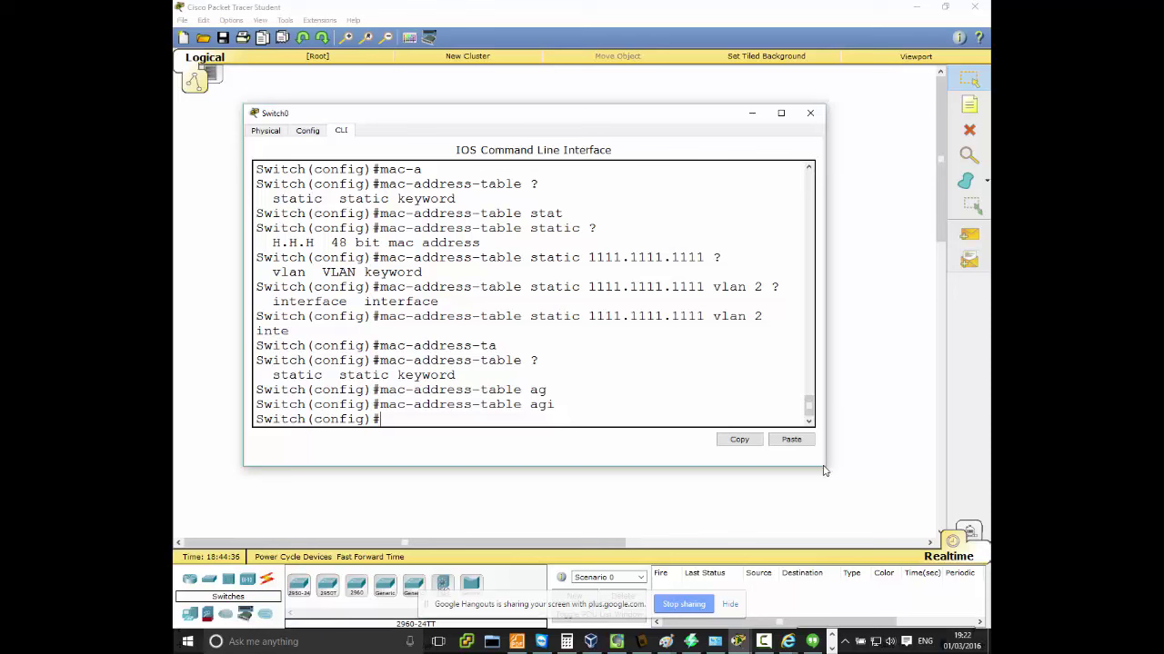
Enlarge the Switch0 CLI window and reposition it higher over the workspace
left_click_drag(824, 468, 914, 510)
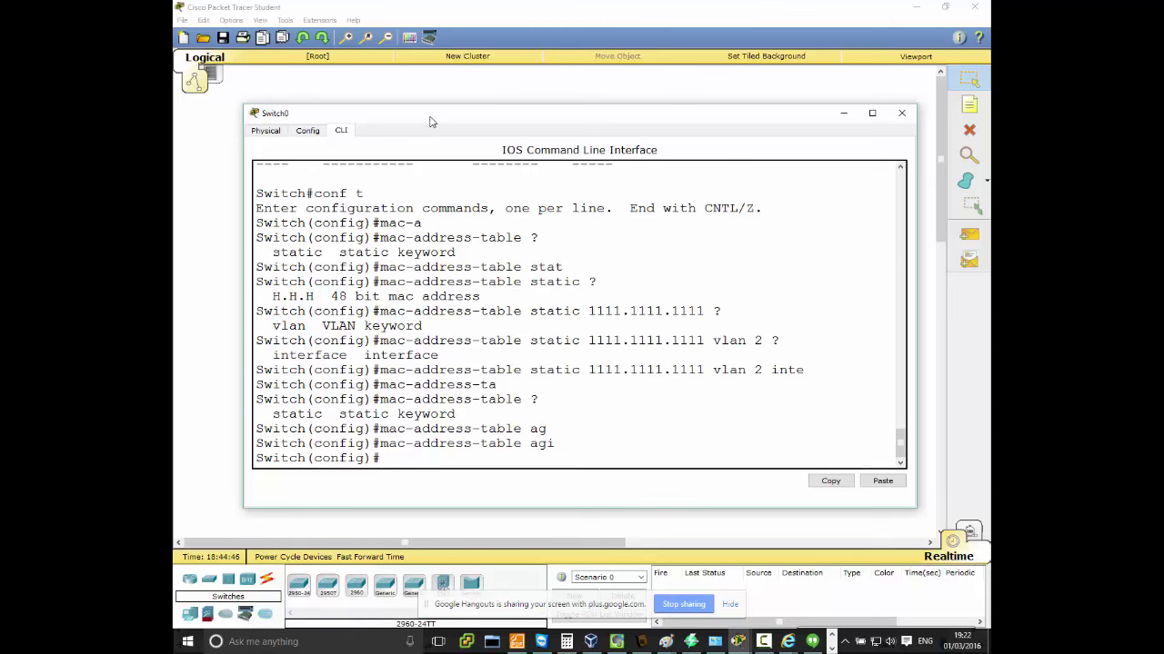
left_click_drag(431, 120, 396, 81)
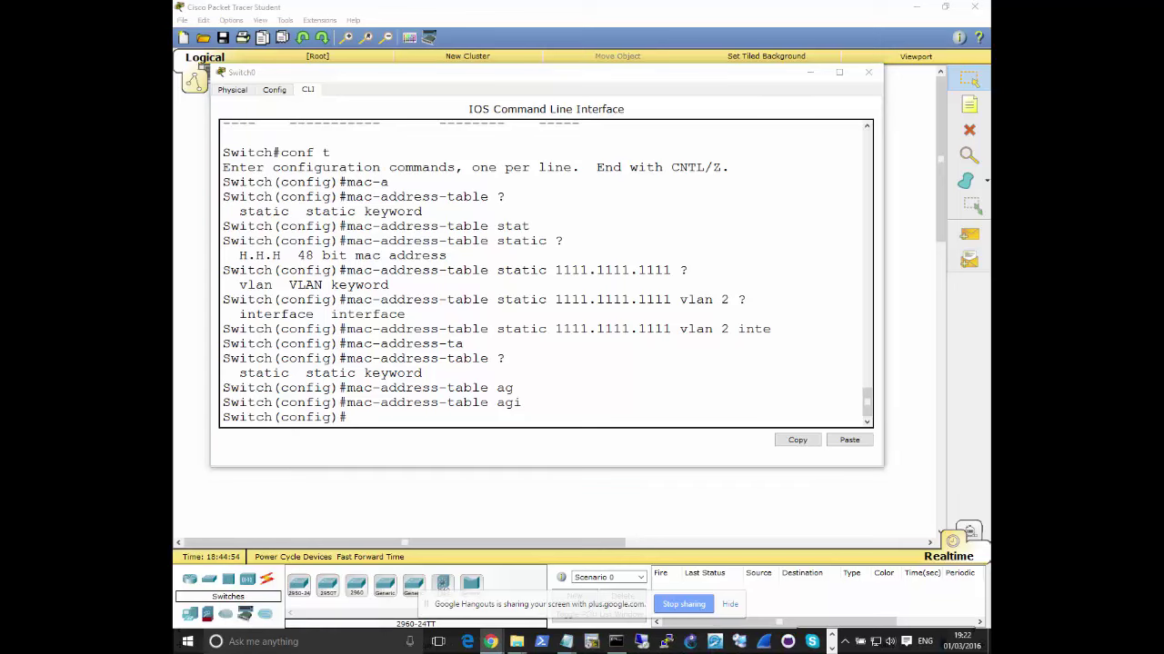
Switch to Chrome and bring the Cisco Catalyst 3750 configuration guide swstack.pdf onto the shared screen
left_click_drag(990, 36, 573, 4)
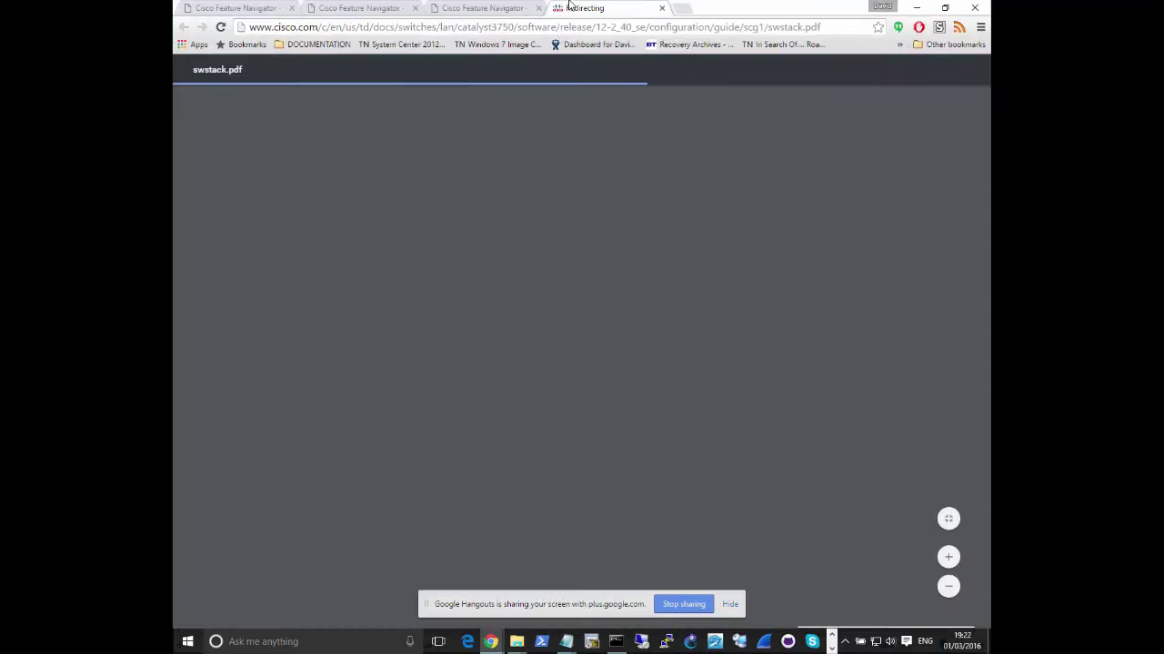